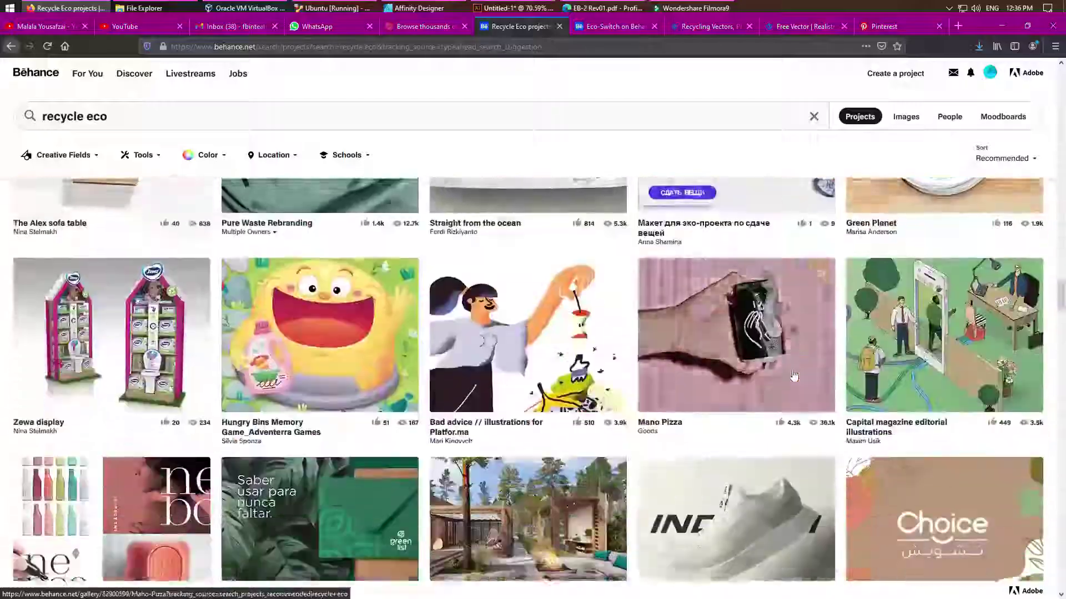
Step: Browse the recycle eco results and open the RECIKLIRAONICA project in a new tab
scroll(794, 375, "down", 5)
scroll(794, 376, "down", 5)
scroll(794, 375, "down", 5)
scroll(793, 375, "down", 5)
scroll(794, 371, "down", 5)
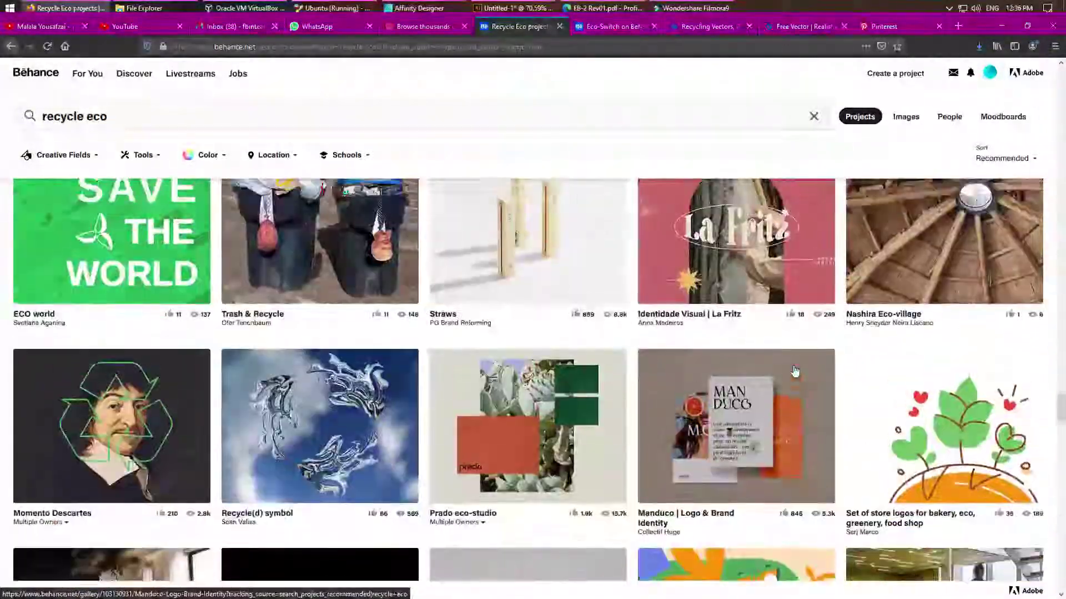
scroll(795, 371, "down", 5)
scroll(795, 372, "down", 5)
scroll(795, 371, "down", 5)
scroll(795, 370, "down", 5)
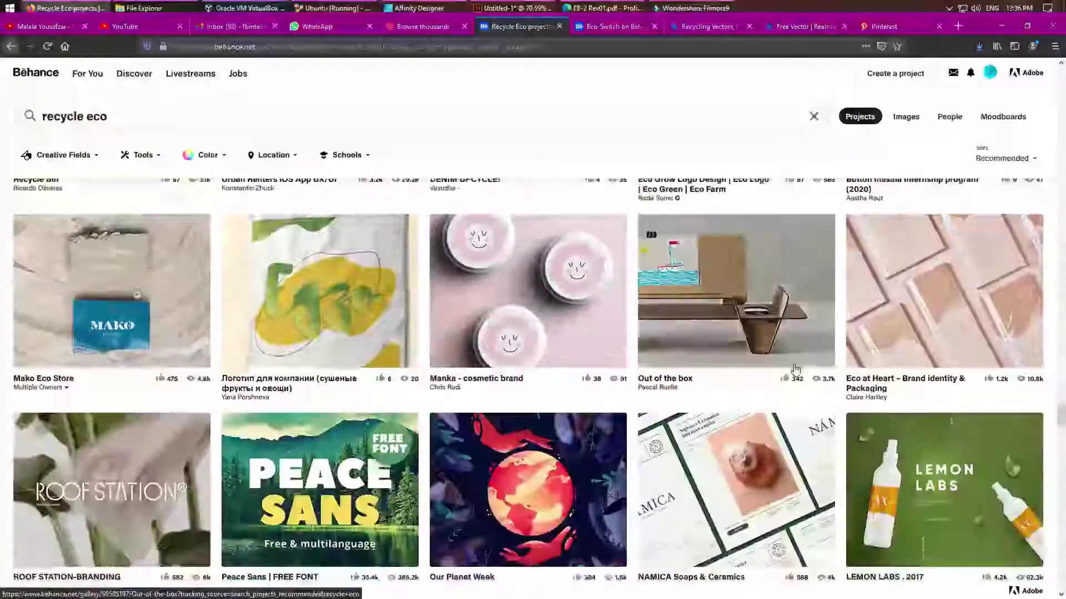
scroll(794, 370, "down", 5)
scroll(795, 370, "down", 3)
scroll(795, 370, "down", 5)
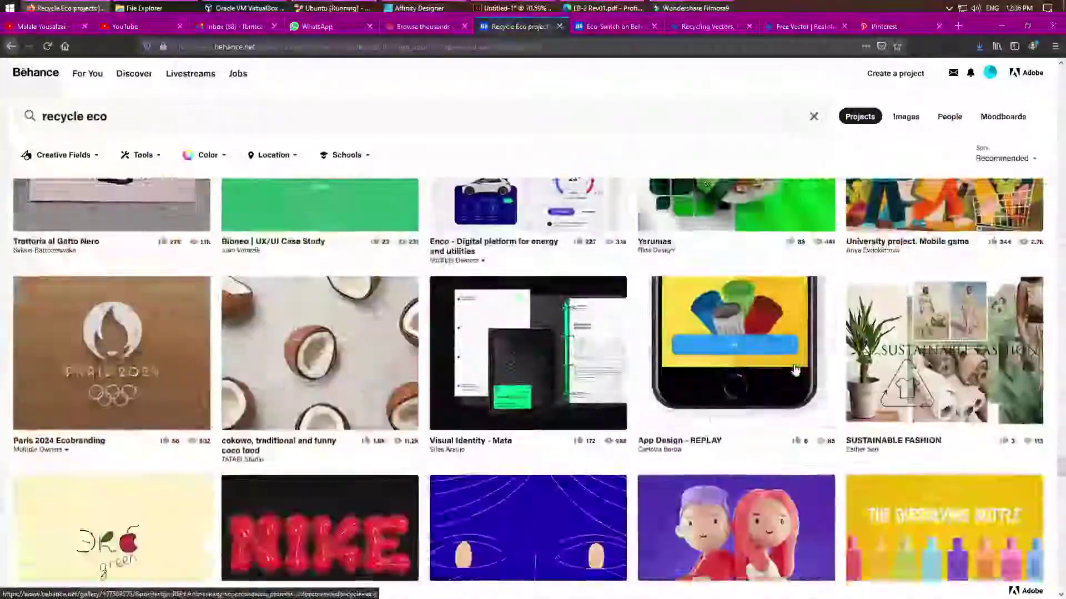
scroll(795, 370, "down", 5)
Step: Open the Trash project in a background tab and switch to it
scroll(794, 371, "down", 5)
scroll(795, 371, "down", 3)
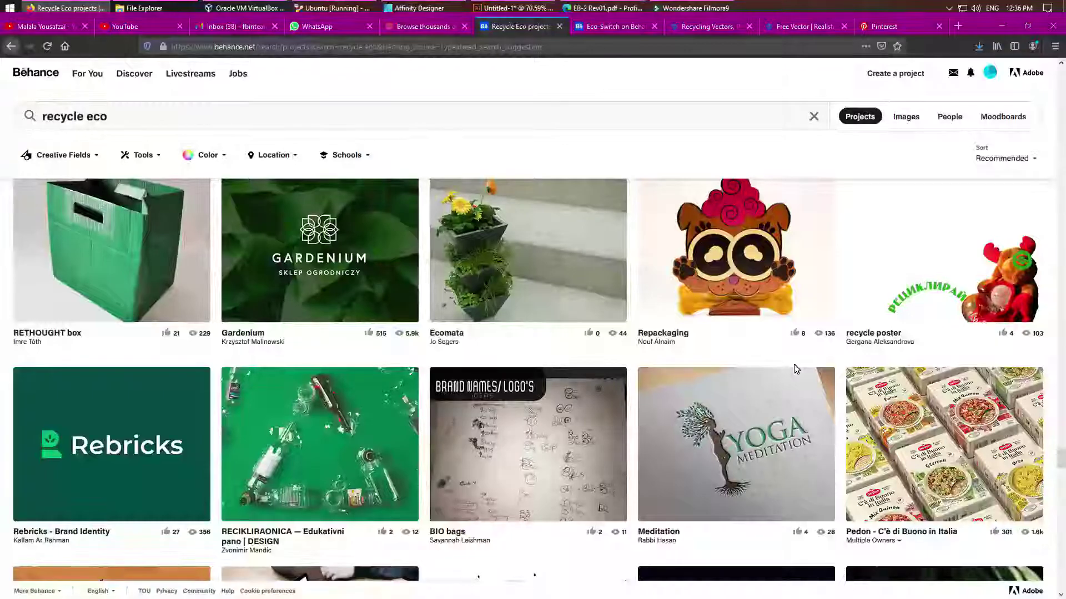
left_click(284, 411)
scroll(728, 451, "down", 5)
scroll(728, 450, "down", 5)
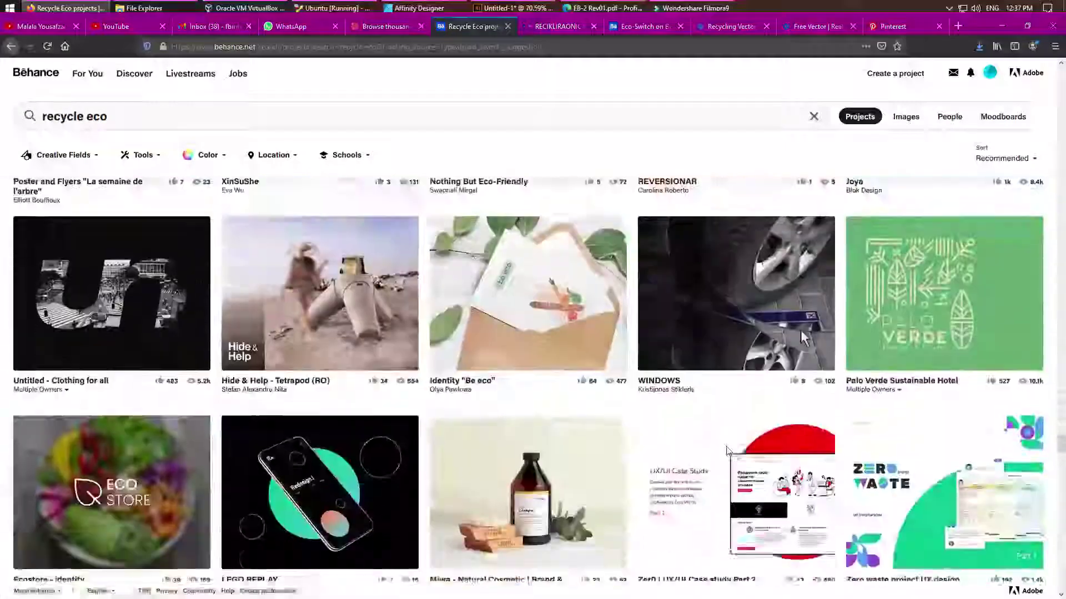
scroll(728, 451, "down", 2)
scroll(728, 450, "down", 4)
middle_click(173, 307)
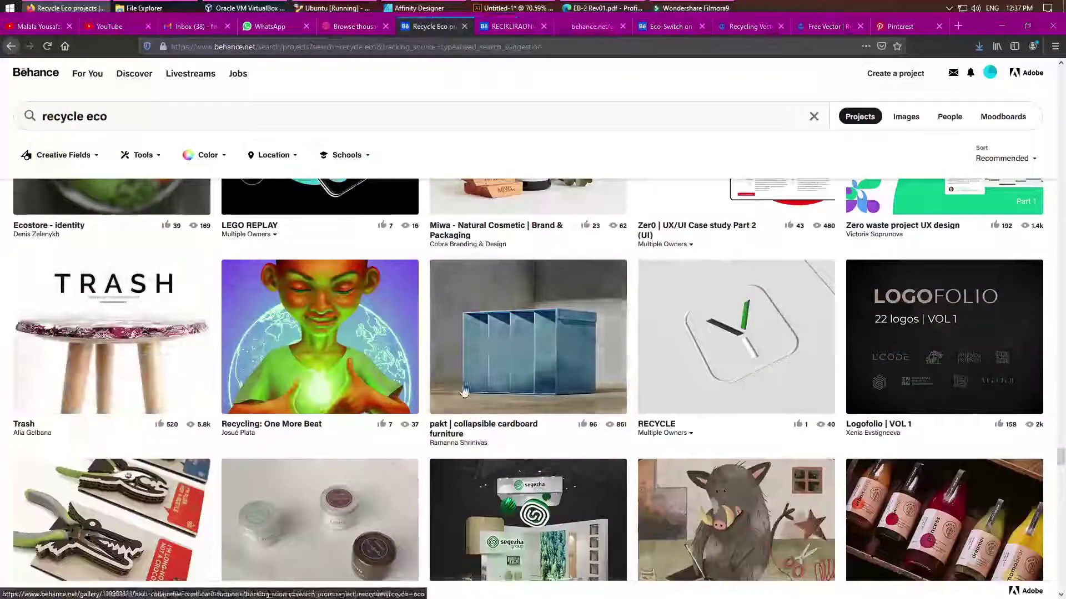
key("ctrl+Tab")
key("ctrl+Tab")
scroll(544, 333, "down", 5)
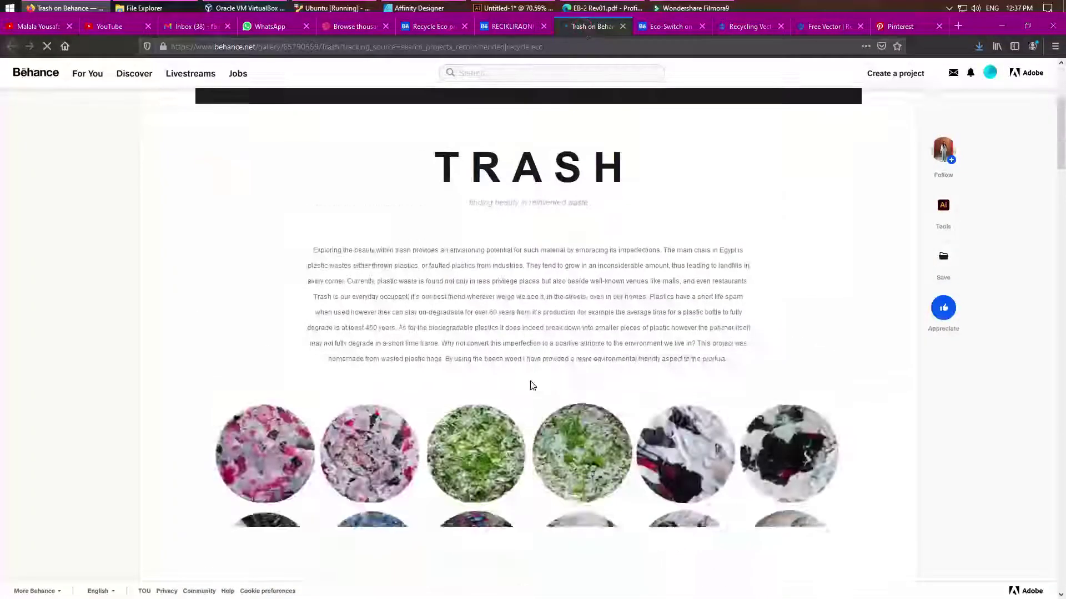
Step: Return to the RECIKLIRAONICA project and scroll down to the blue PAPIR image
scroll(538, 355, "down", 5)
scroll(530, 381, "down", 5)
scroll(530, 381, "down", 10)
scroll(539, 355, "down", 10)
scroll(550, 333, "down", 5)
key("ctrl+shift+Tab")
scroll(571, 295, "up", 2)
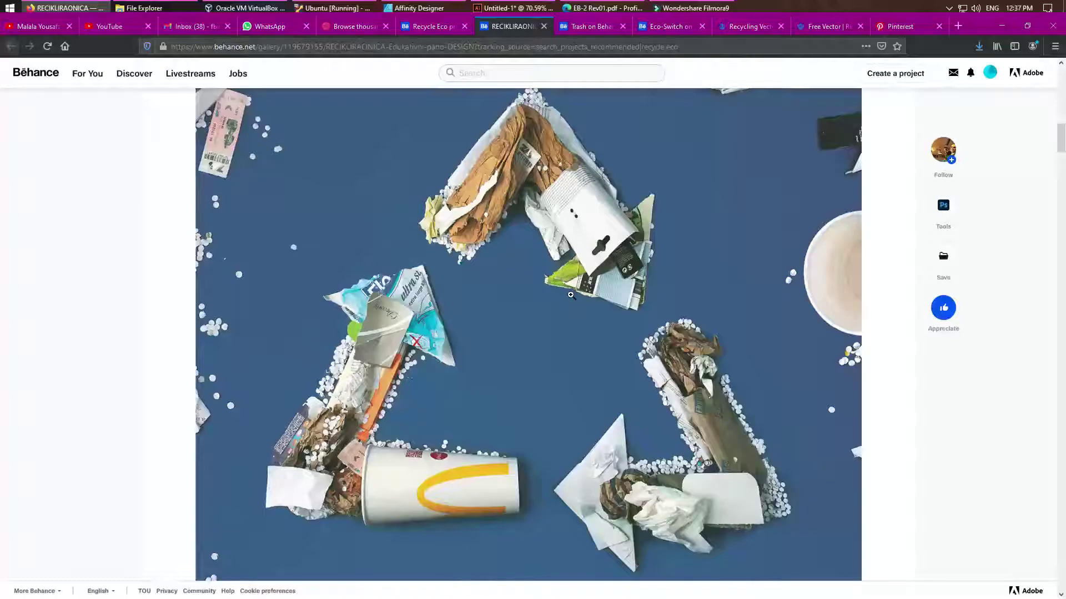
scroll(571, 295, "down", 5)
scroll(570, 295, "down", 7)
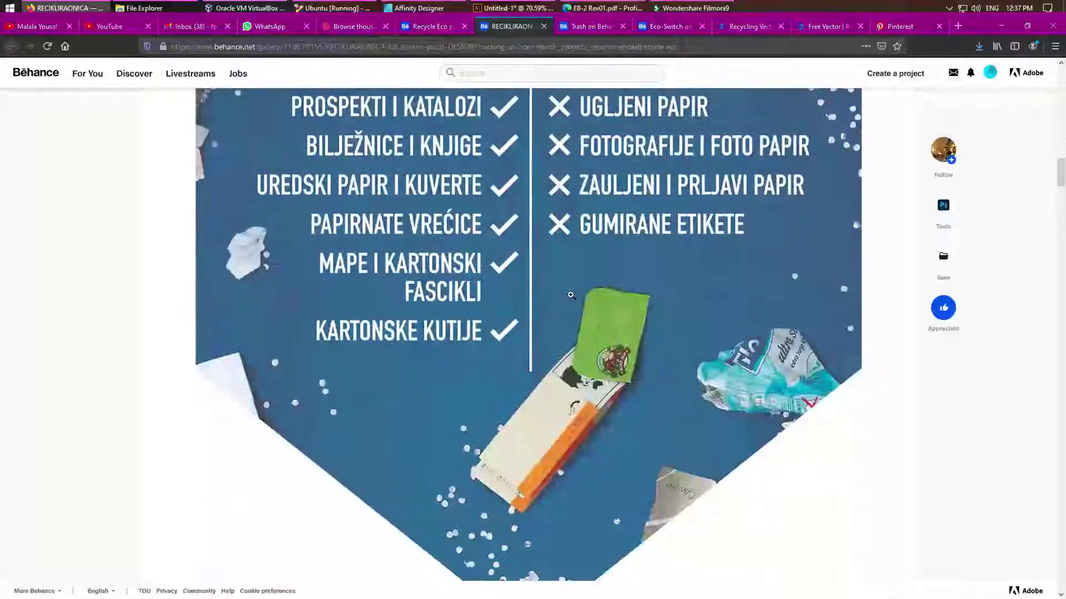
scroll(570, 295, "down", 7)
scroll(570, 294, "down", 7)
scroll(571, 295, "down", 2)
scroll(571, 295, "down", 1)
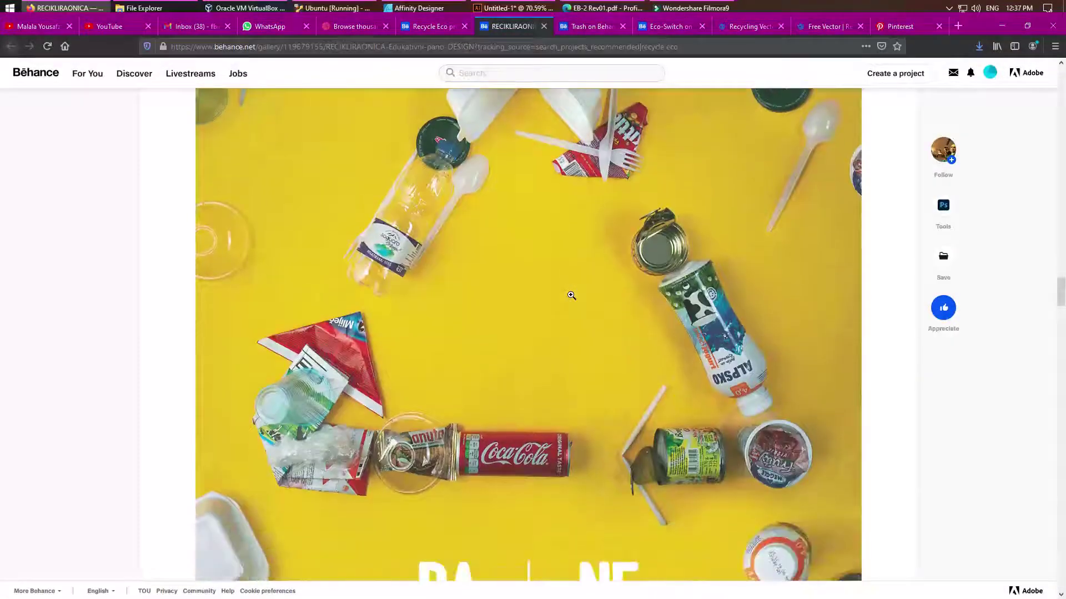
scroll(571, 296, "down", 4)
scroll(571, 295, "down", 1)
scroll(571, 295, "down", 7)
scroll(571, 295, "down", 5)
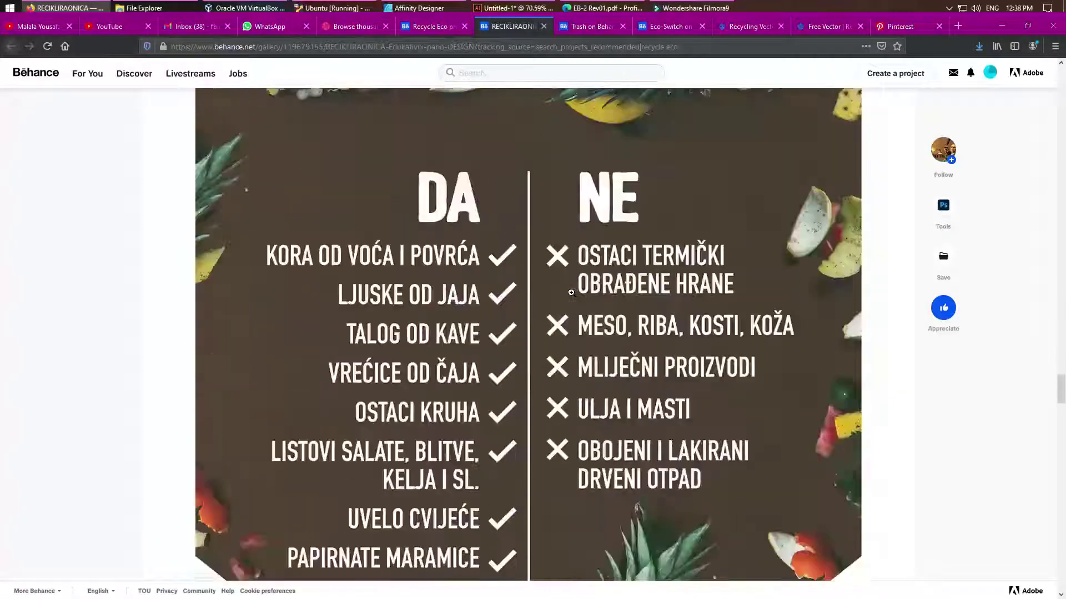
scroll(571, 296, "down", 7)
scroll(571, 293, "down", 10)
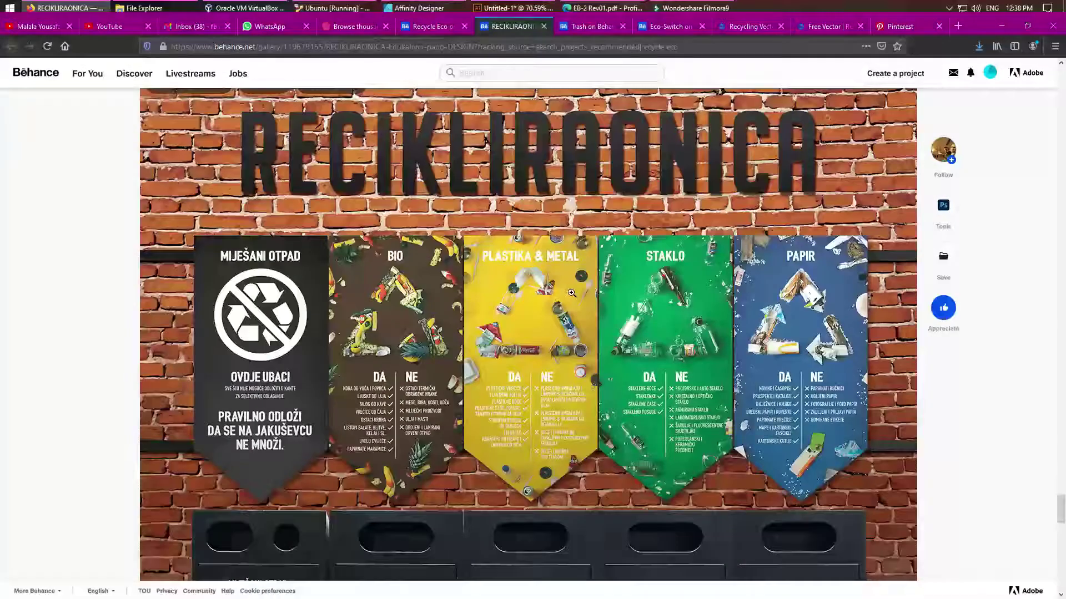
scroll(571, 292, "down", 8)
scroll(571, 292, "down", 5)
scroll(571, 293, "up", 15)
left_click_drag(1060, 460, 1053, 143)
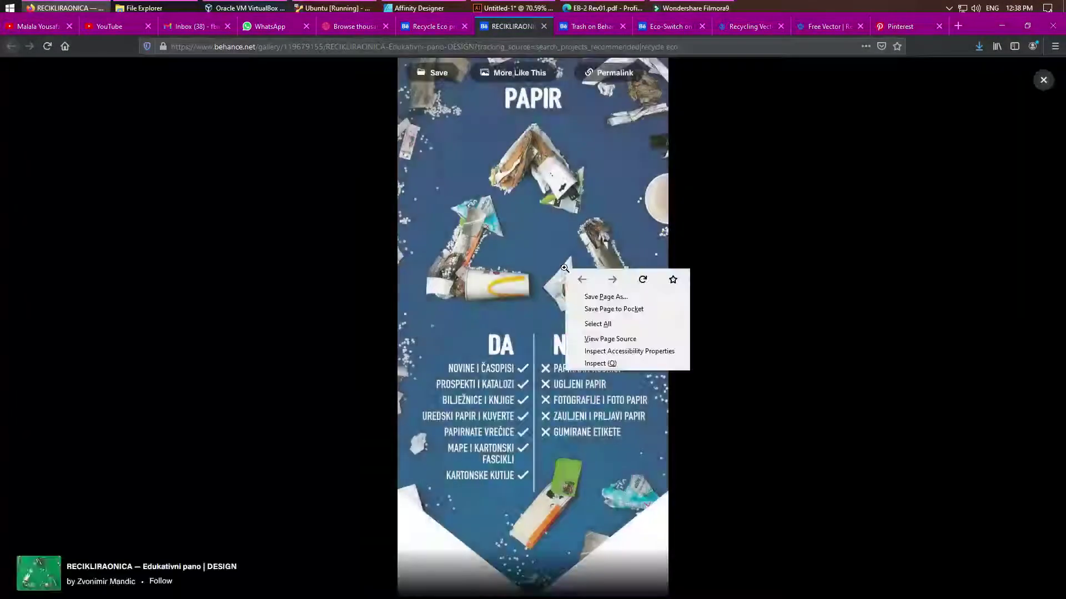
Step: Open the PAPIR image source in its own tab and copy the full-size image
left_click(617, 354)
right_click(143, 551)
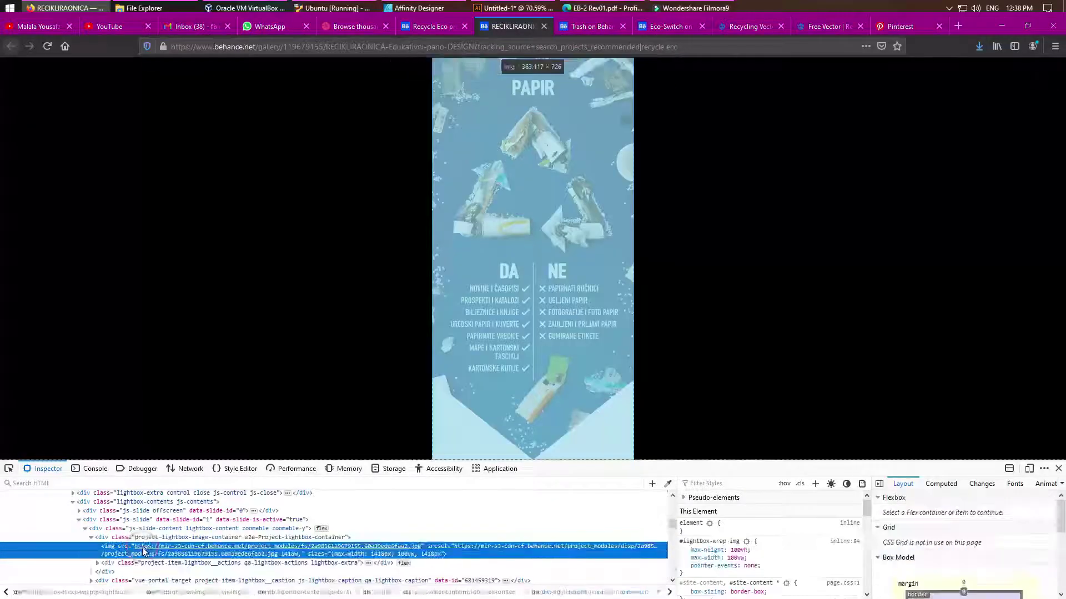
left_click(172, 537)
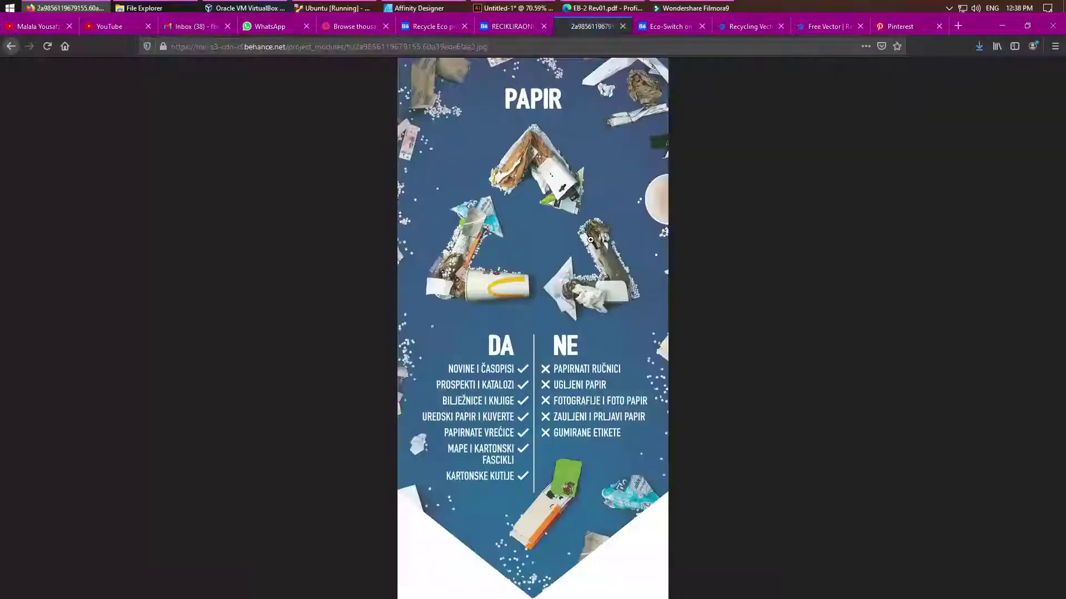
left_click(590, 240)
right_click(613, 272)
left_click(633, 305)
left_click(422, 8)
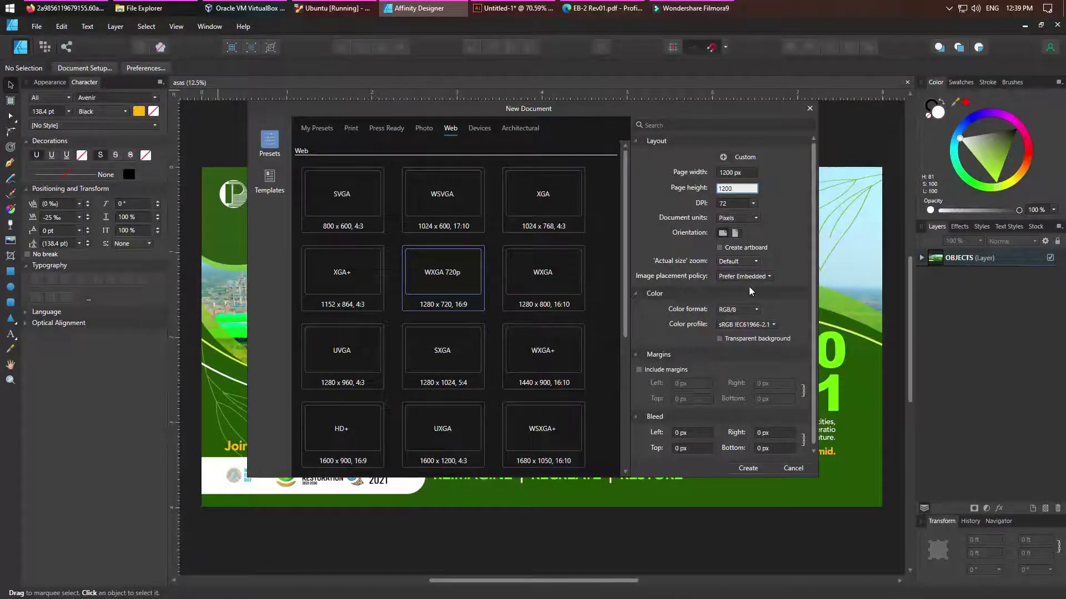
Step: Create the 1200×1200 px document, paste the PAPIR photo and scale it to 1200 px wide
key("Return")
key("ctrl+v")
right_click(580, 272)
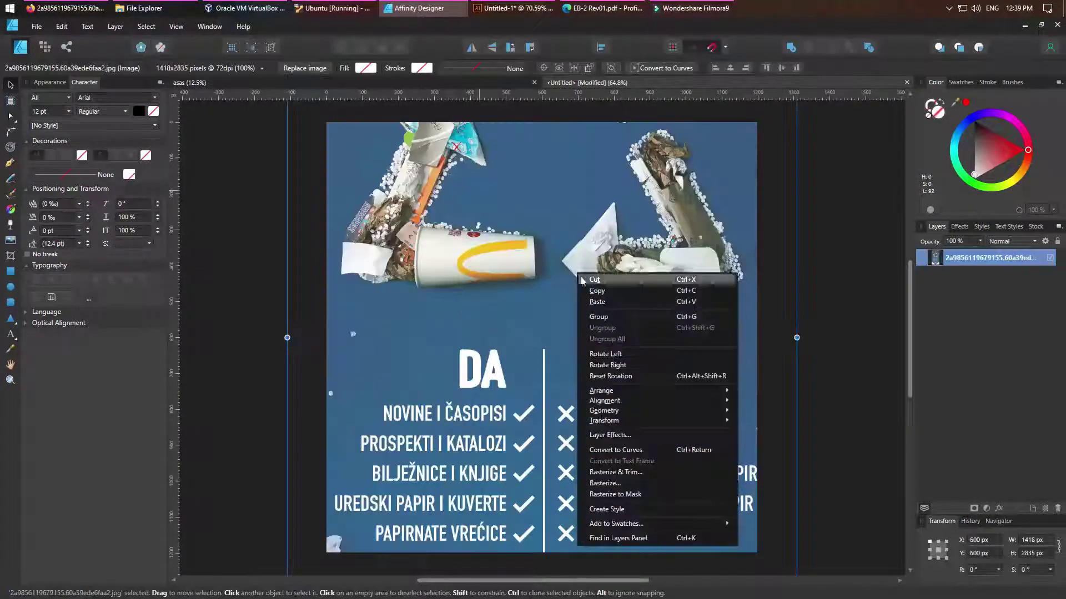
key("Escape")
mouse_move(488, 311)
left_mouse_down()
mouse_move(455, 360)
mouse_move(454, 277)
left_mouse_up()
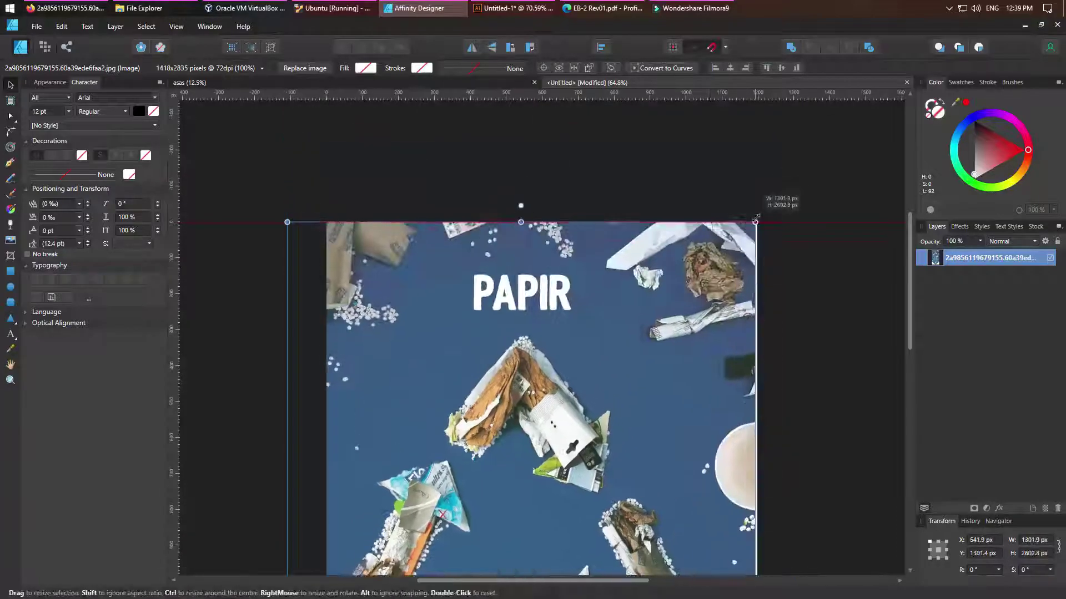
mouse_move(286, 221)
left_mouse_down()
mouse_move(350, 281)
mouse_move(480, 308)
left_mouse_up()
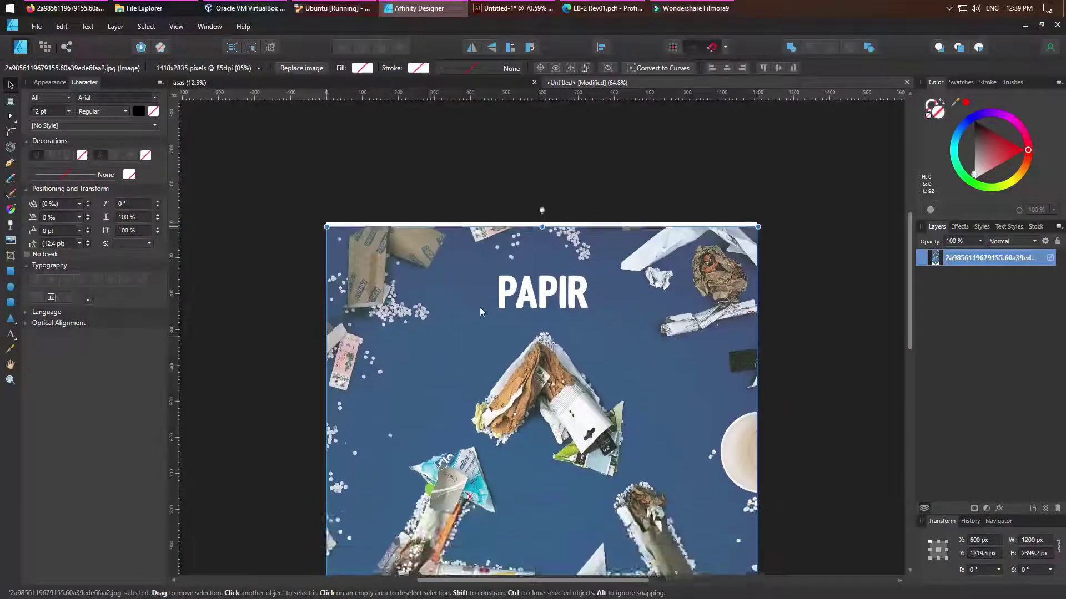
Step: Align the photo to the canvas and duplicate it
left_click(811, 335)
scroll(811, 334, "down", 1)
scroll(695, 348, "up", 3)
left_click(695, 348)
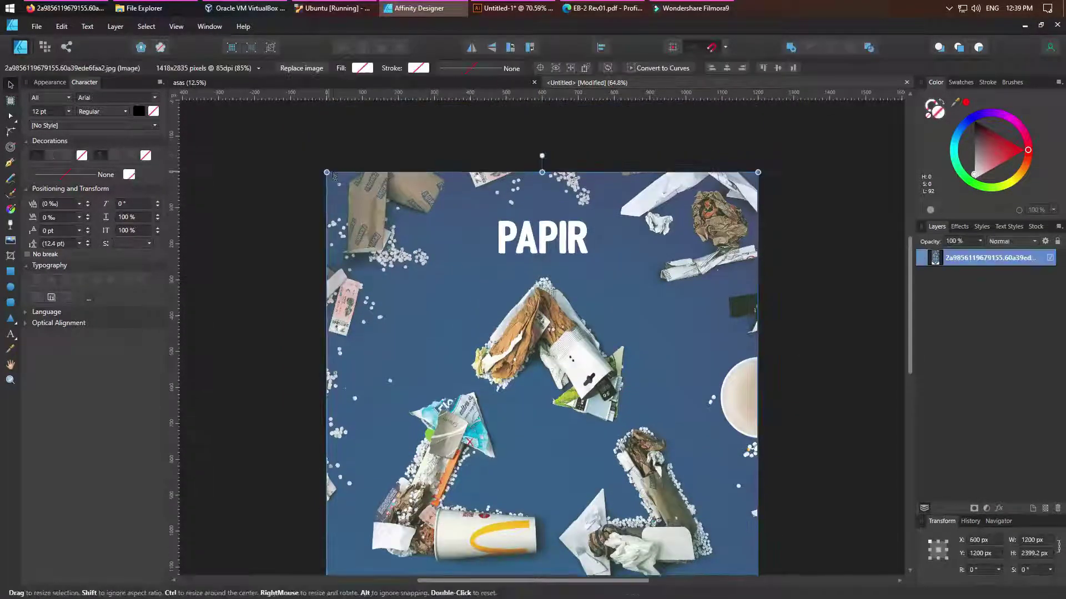
left_click(601, 47)
left_click(796, 332)
scroll(796, 331, "down", 2)
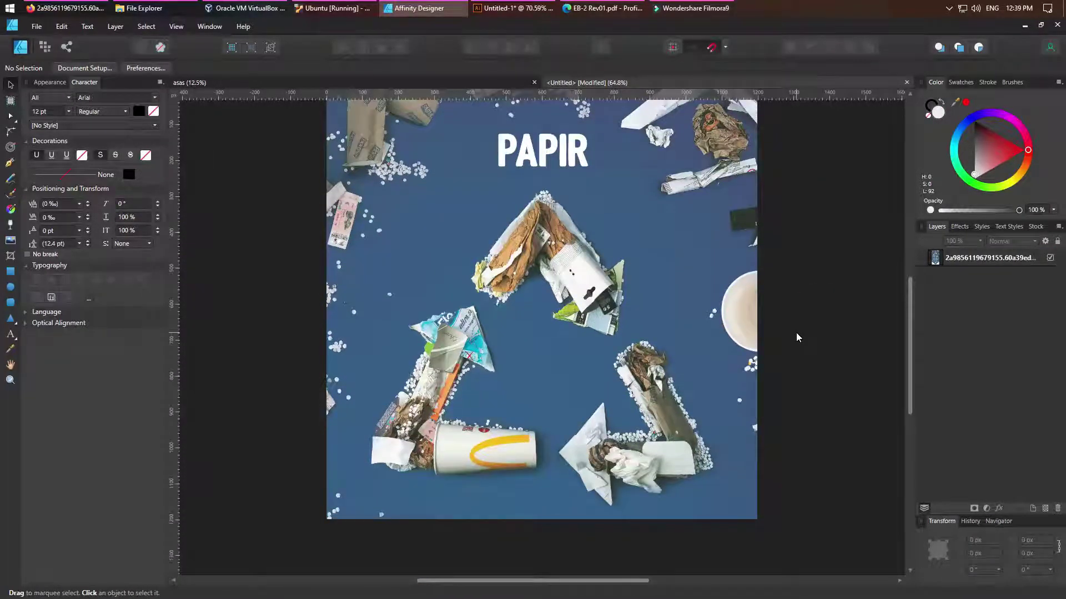
left_click(574, 380)
key("ctrl+j")
Step: Shift the duplicate slightly and shrink it to about 959 px wide
left_click_drag(557, 349, 596, 369)
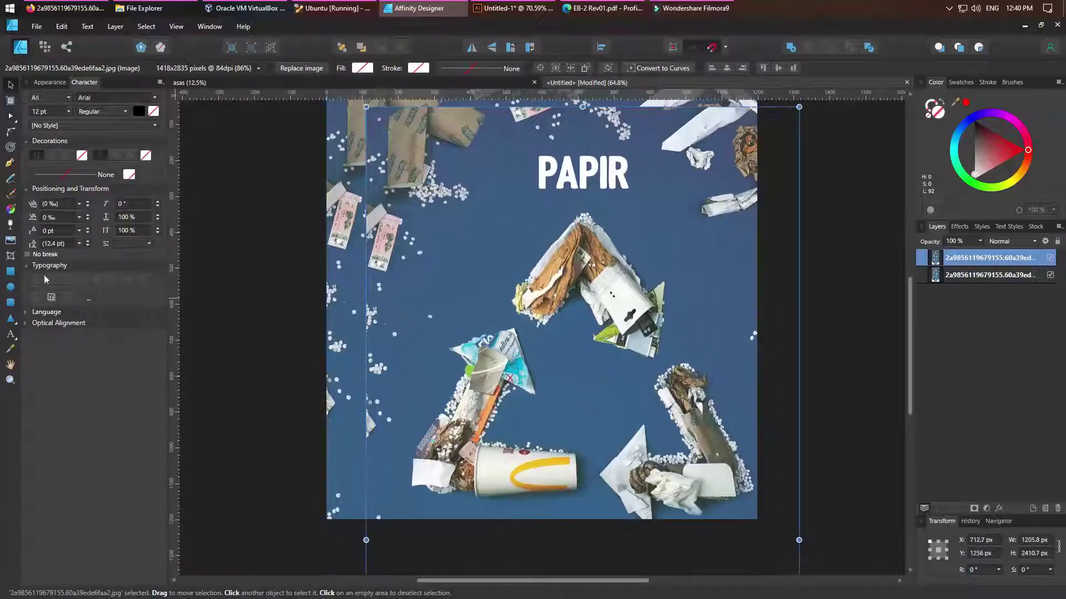
left_click_drag(366, 106, 369, 117)
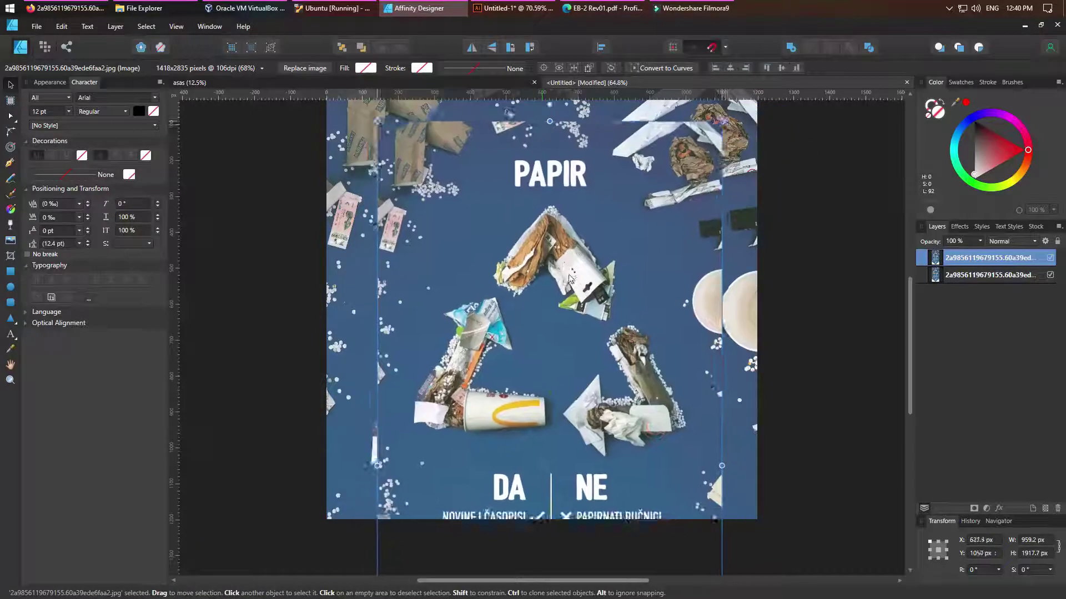
key("ctrl+j")
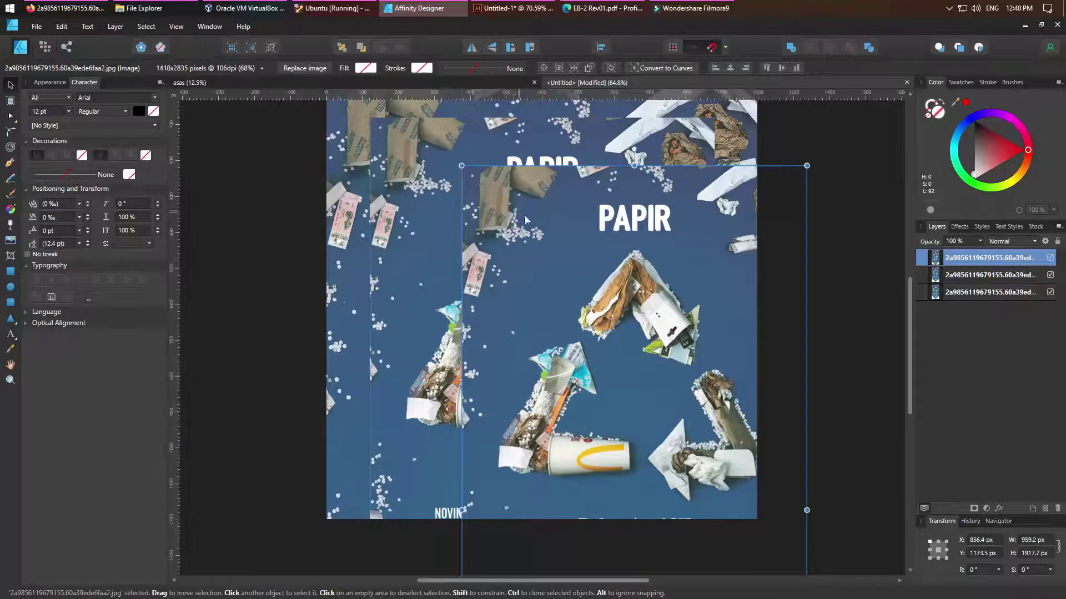
key("ctrl+z")
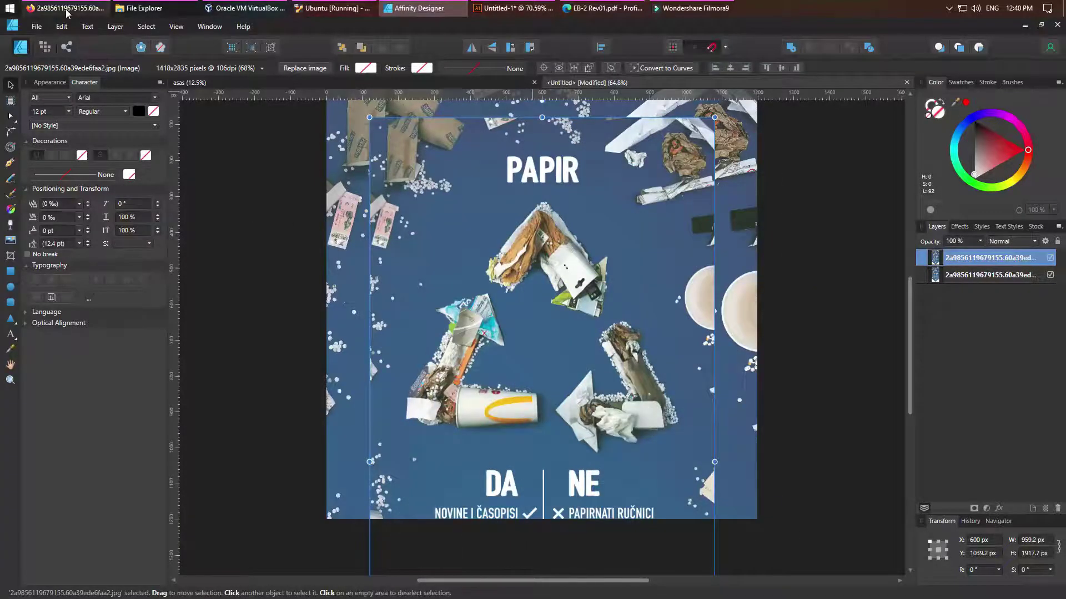
Step: Place another copy of the photo on the canvas
left_click(66, 8)
left_click(279, 240)
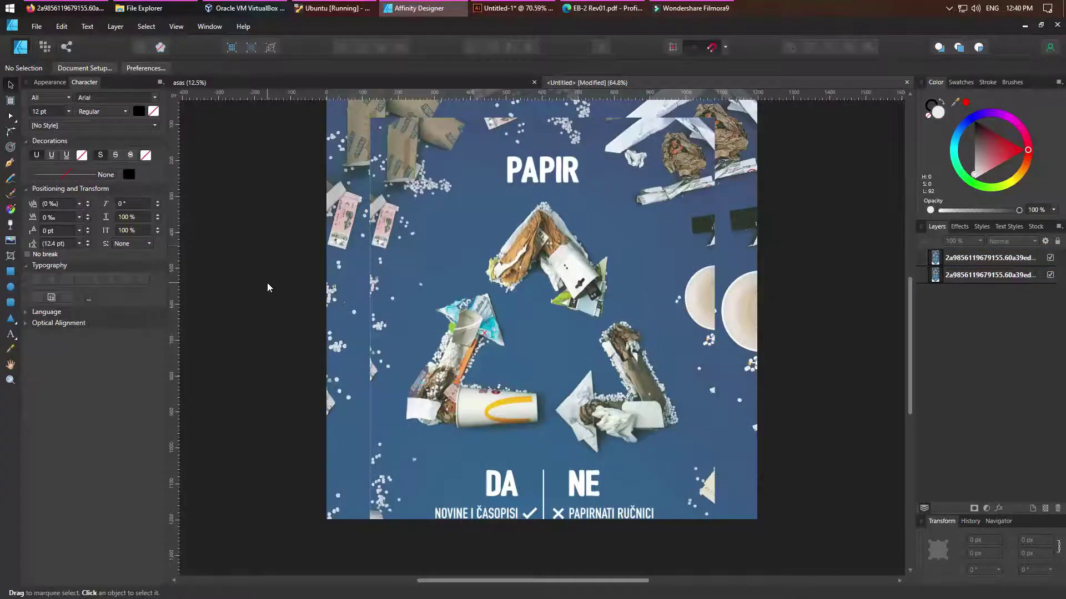
left_click_drag(268, 287, 490, 397)
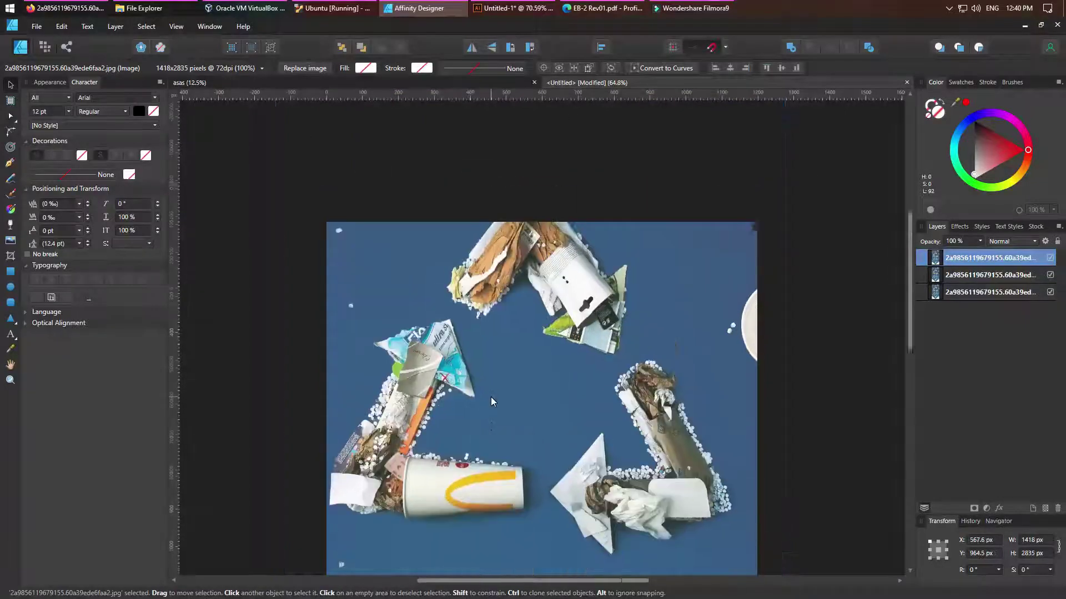
Step: Crop the top photo to a 290 × 281 px patch, trimming away the DA | NE captions
key("c")
left_click_drag(558, 124, 558, 185)
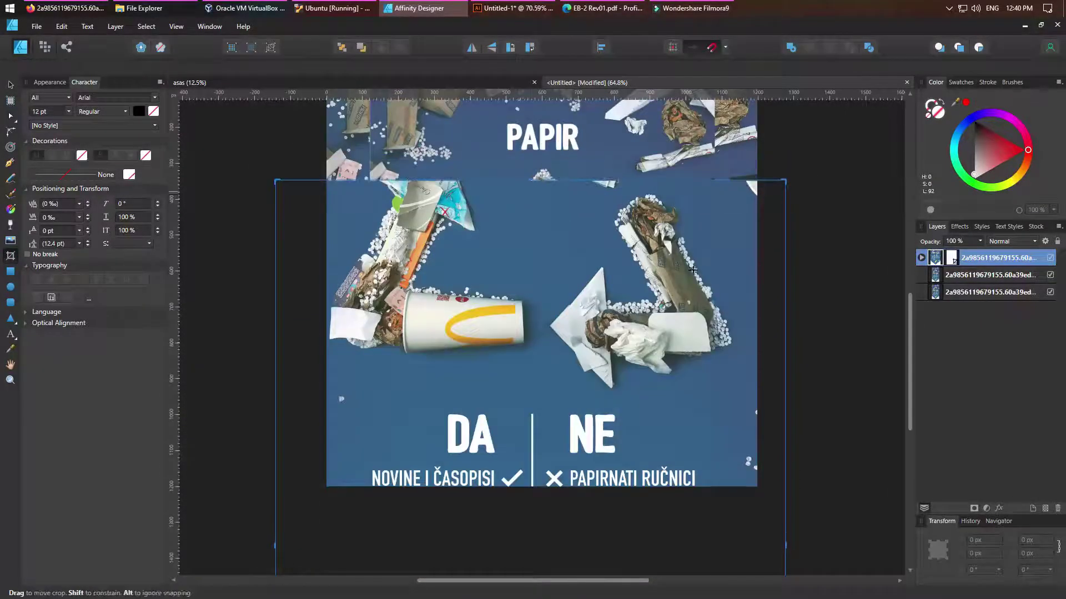
left_click_drag(785, 545, 597, 404)
left_click_drag(273, 496, 482, 497)
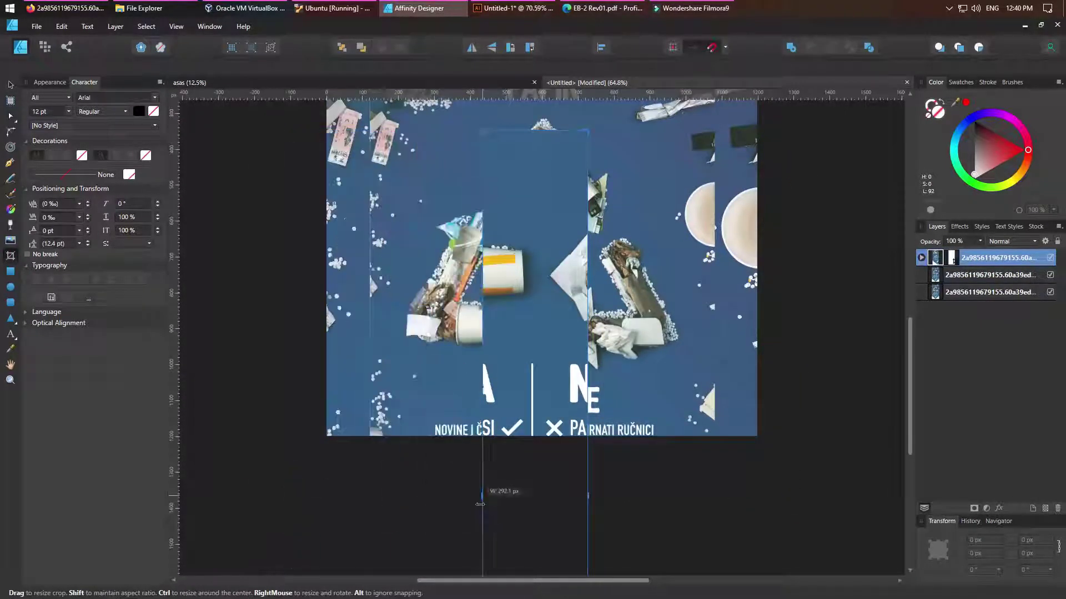
scroll(573, 394, "down", 5)
scroll(480, 489, "down", 5)
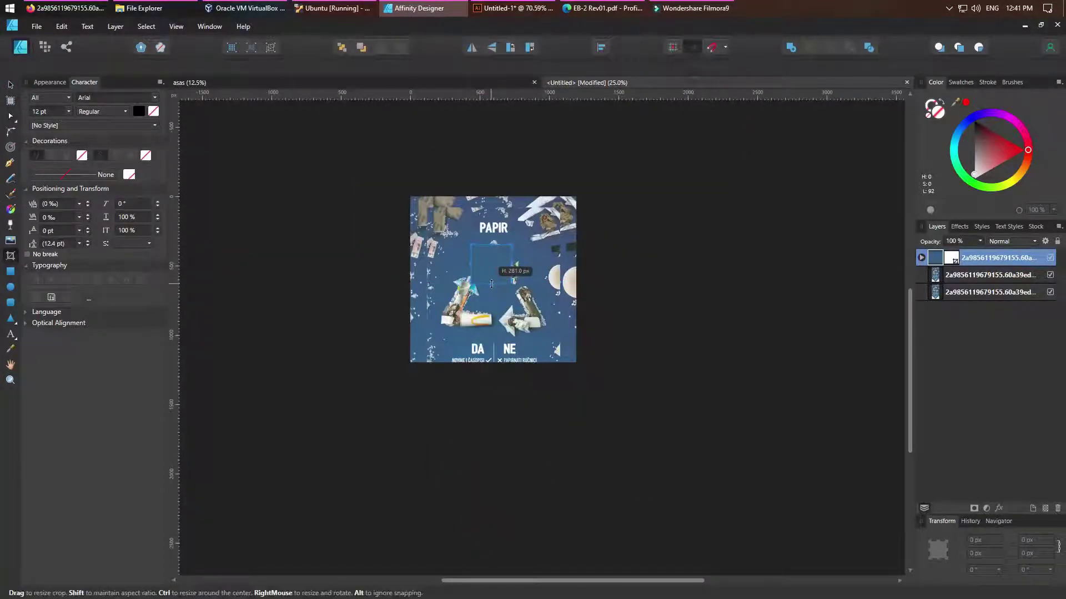
scroll(512, 244, "up", 3)
key("v")
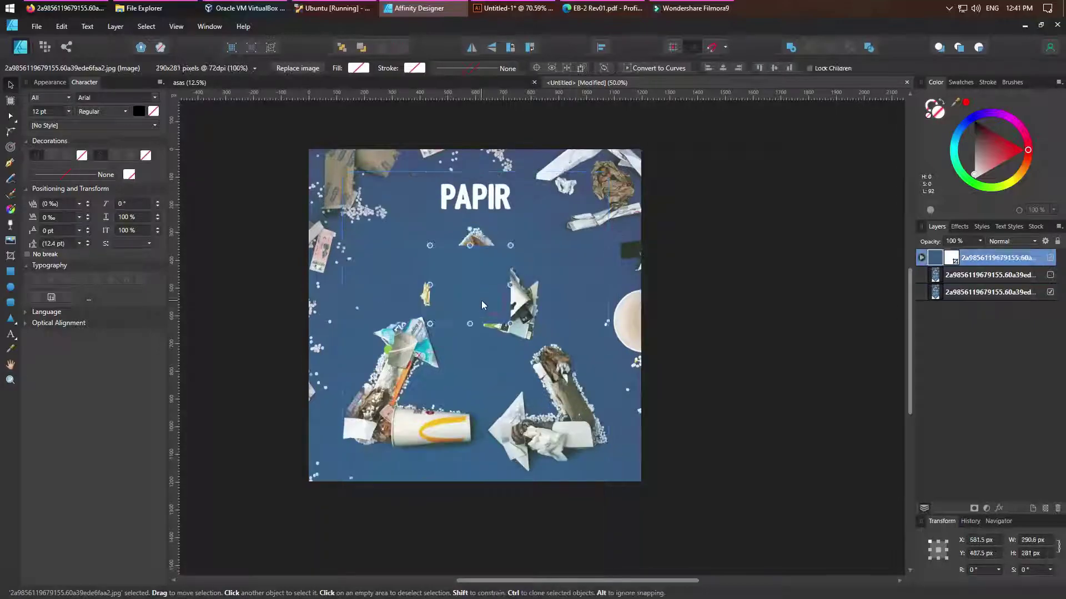
Step: Give the patch a transparency gradient fading out the 'PA' of PAPIR
left_click(10, 225)
left_click_drag(466, 212, 493, 254)
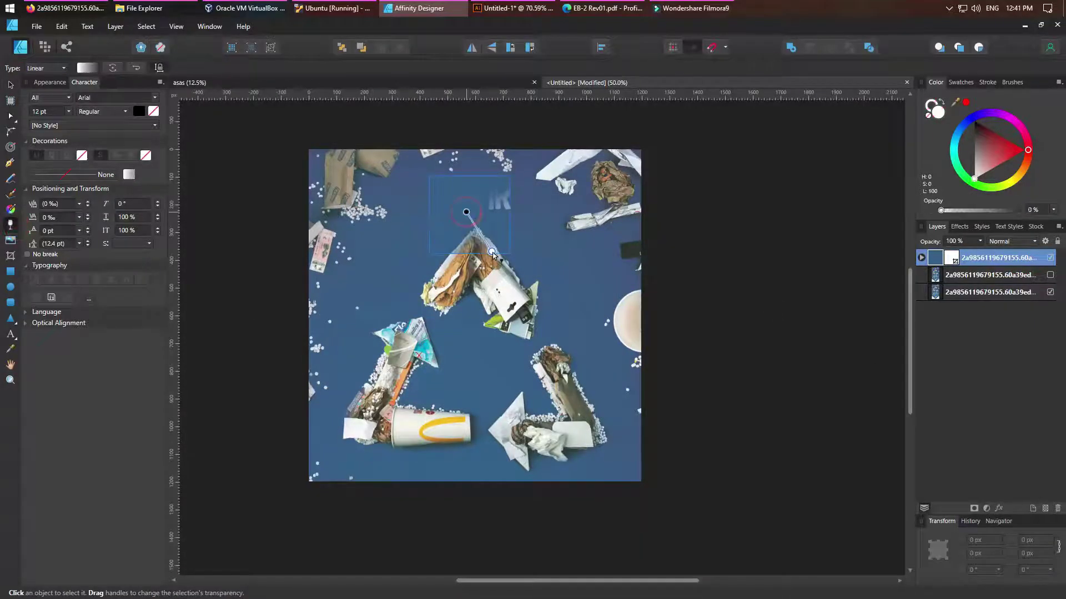
key("v")
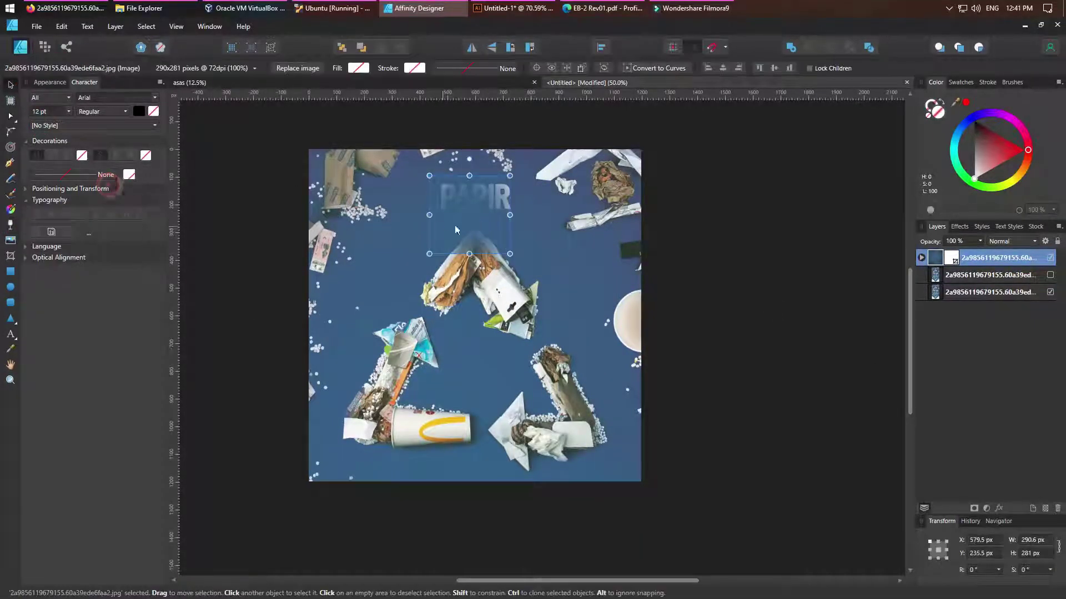
left_click(14, 225)
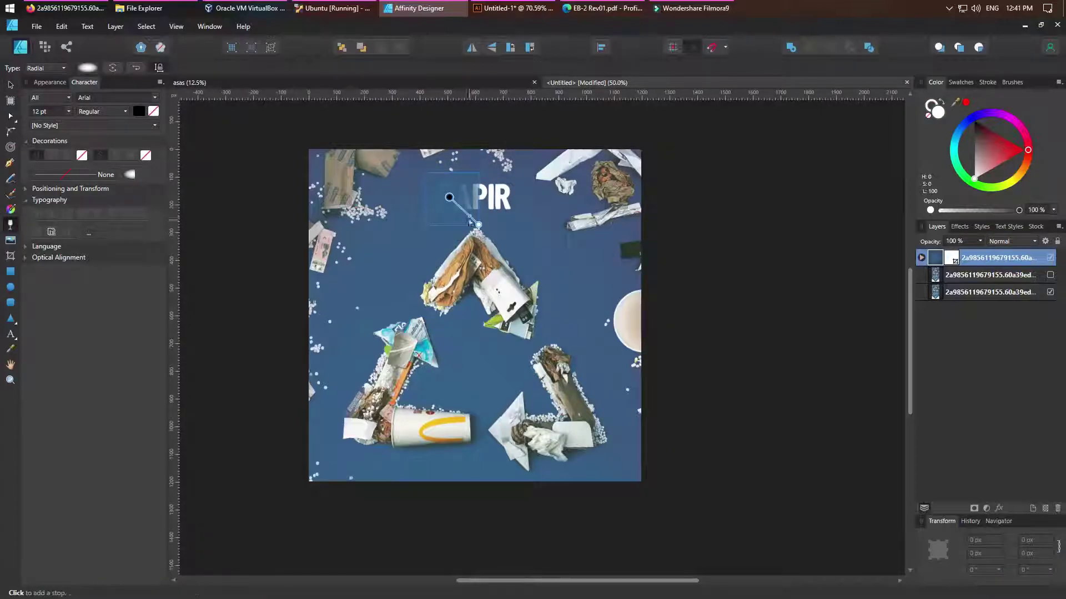
left_click(438, 180)
key("ctrl+1")
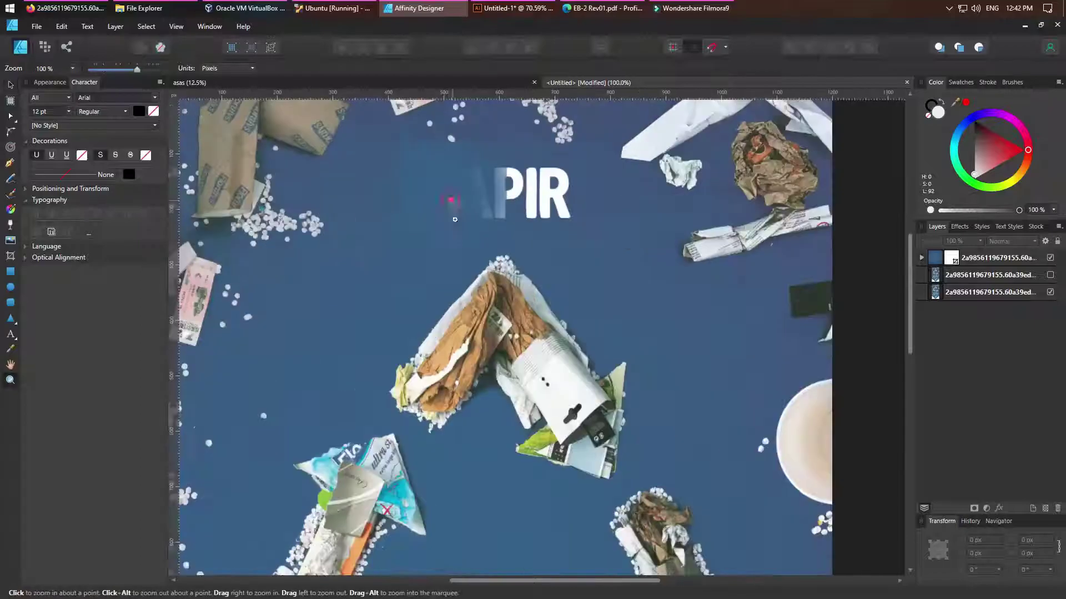
Step: Erase part of the blue patch with the Pixel persona Erase Brush, rasterizing it
left_click(45, 46)
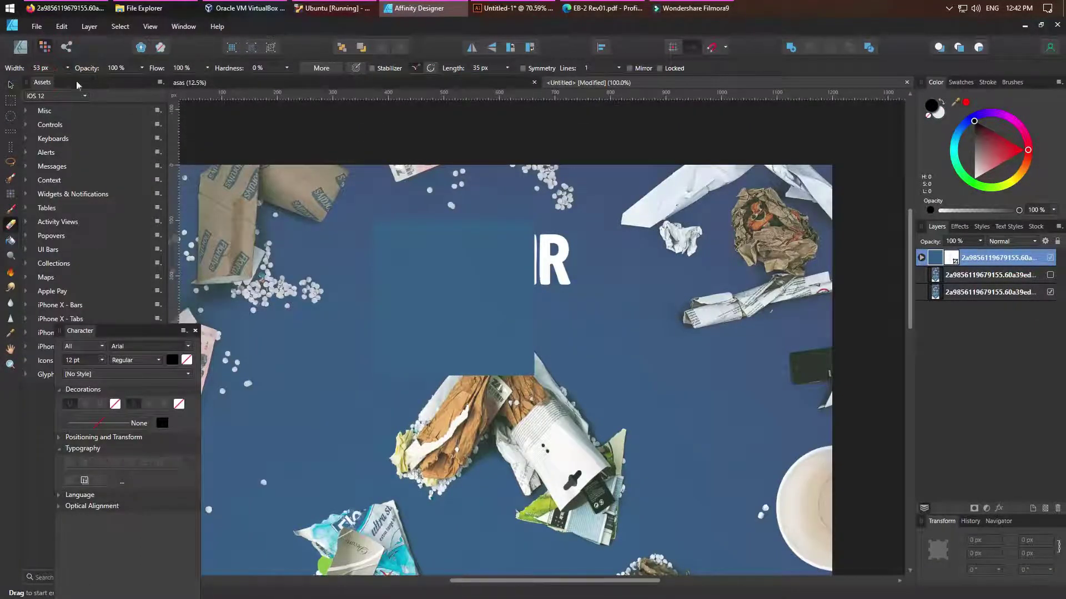
left_click(514, 225)
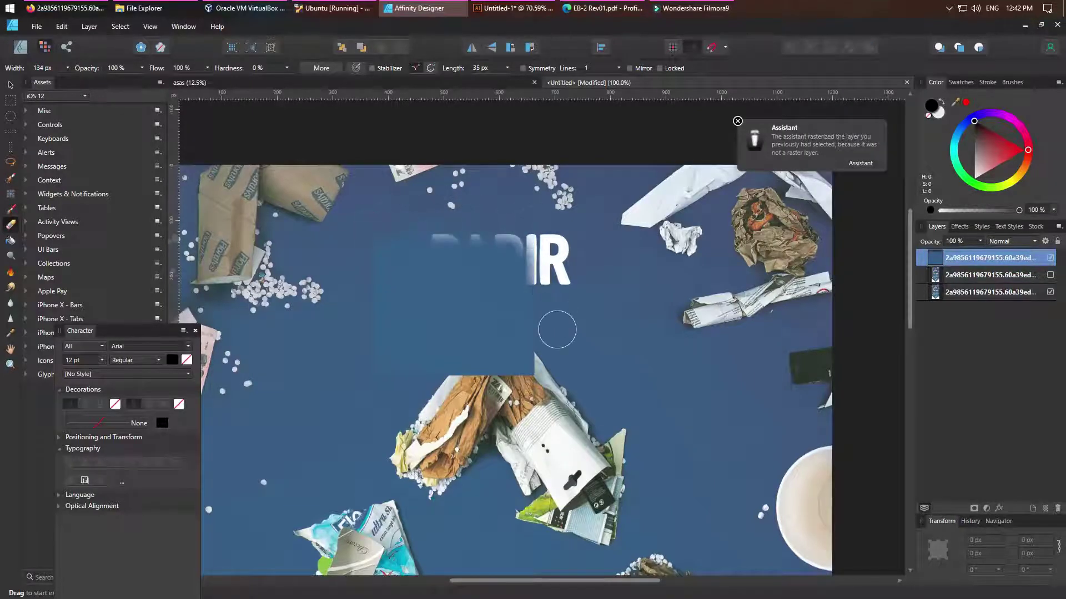
key("v")
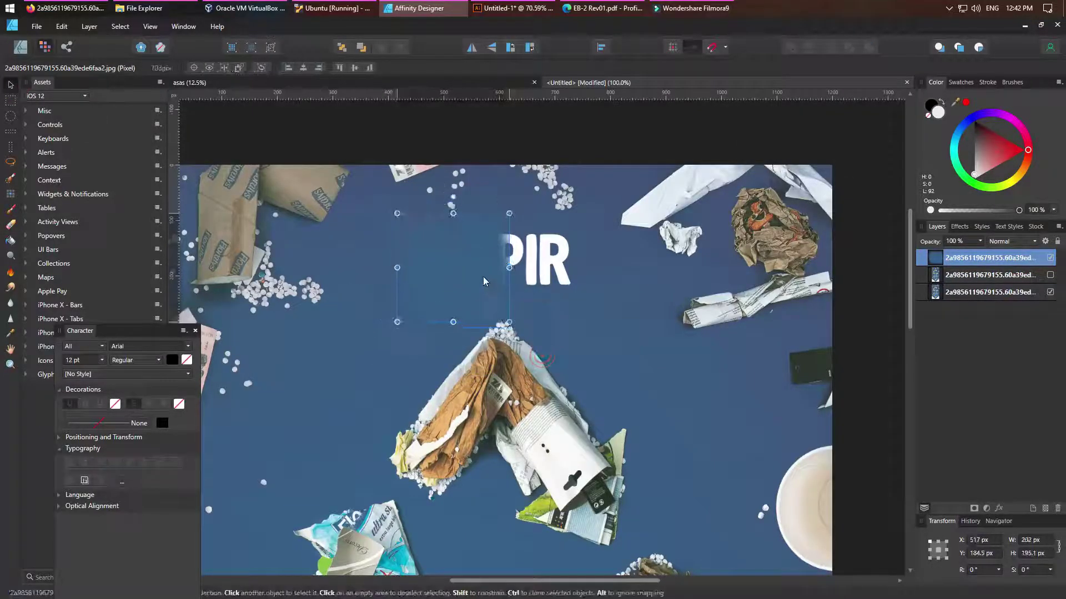
Step: Duplicate the patch layer and add a Shadows / Highlights adjustment
key("ctrl+j")
left_click(987, 509)
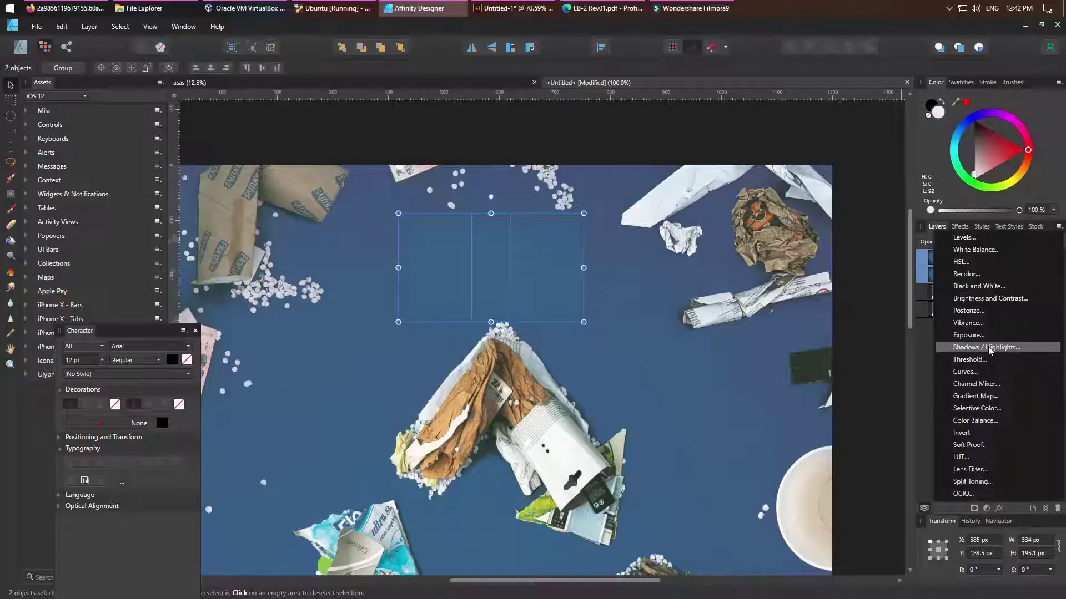
left_click(980, 345)
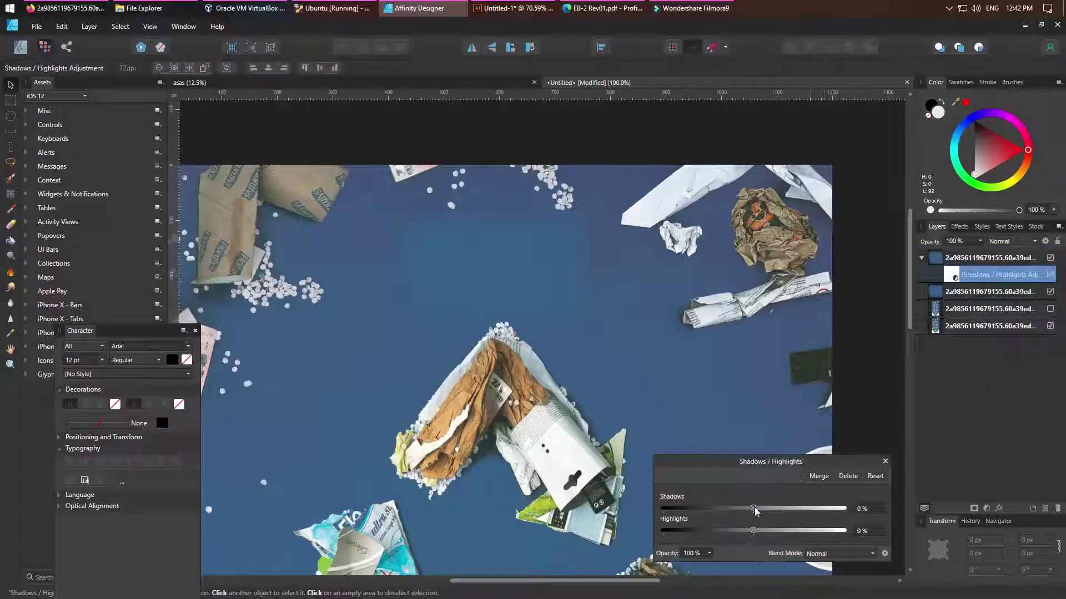
left_click(884, 462)
Step: Add a Color Balance adjustment with Magenta/Green at -30%, nested into the patch layer
left_click(987, 508)
left_click(982, 411)
left_click_drag(755, 489, 724, 491)
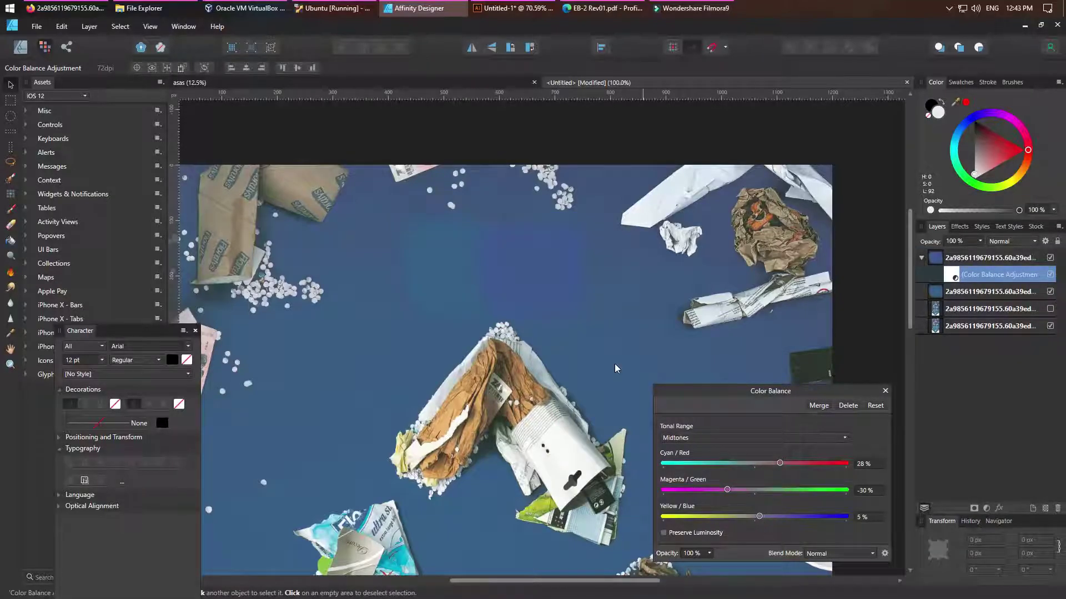
key("ctrl+j")
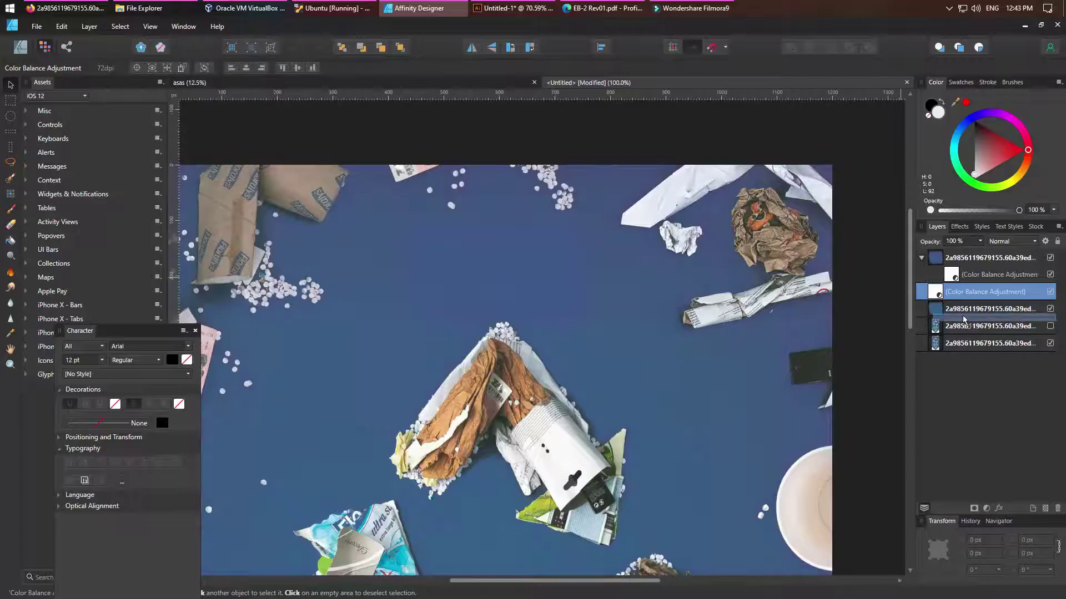
left_click_drag(964, 320, 966, 310)
scroll(574, 415, "down", 5)
left_click(537, 374, "alt")
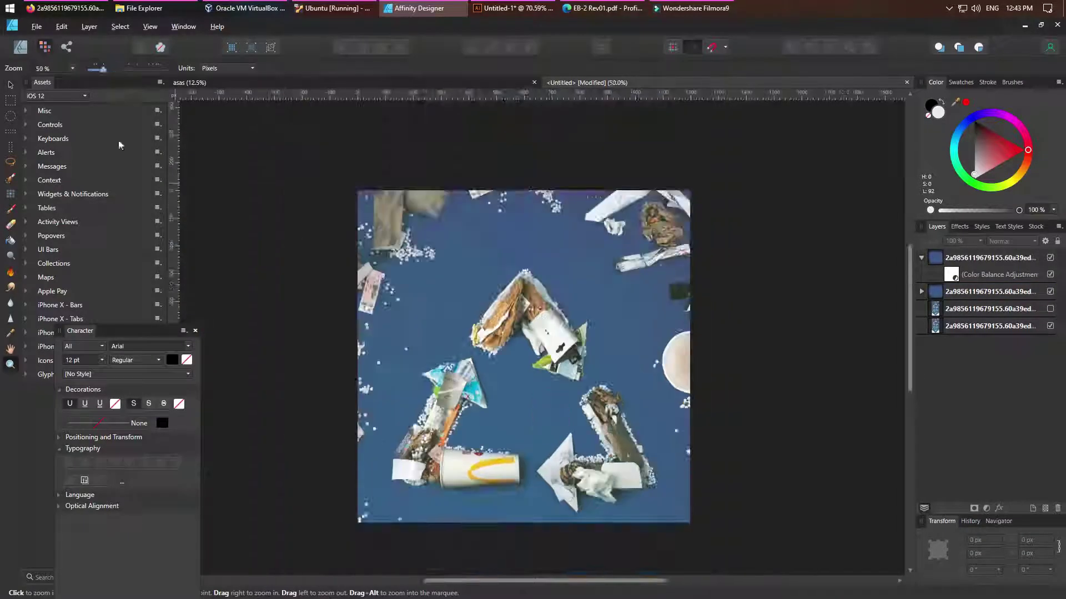
Step: Unhide the DA | NE photo, bring it to the front and nudge it into place
key("v")
left_click(588, 435)
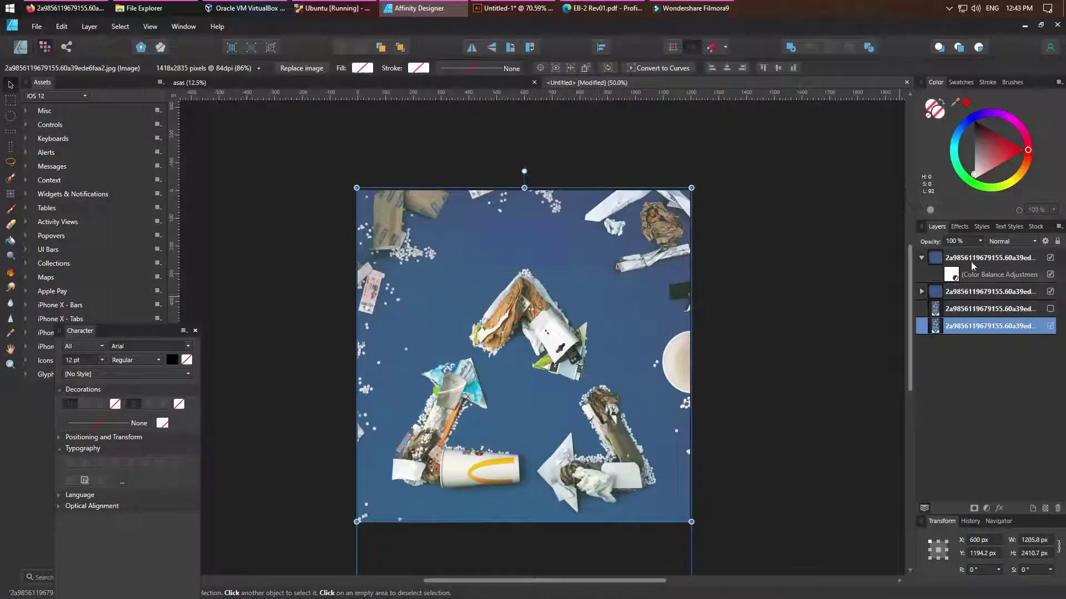
left_click(1050, 308)
left_click(553, 313)
right_click(554, 312)
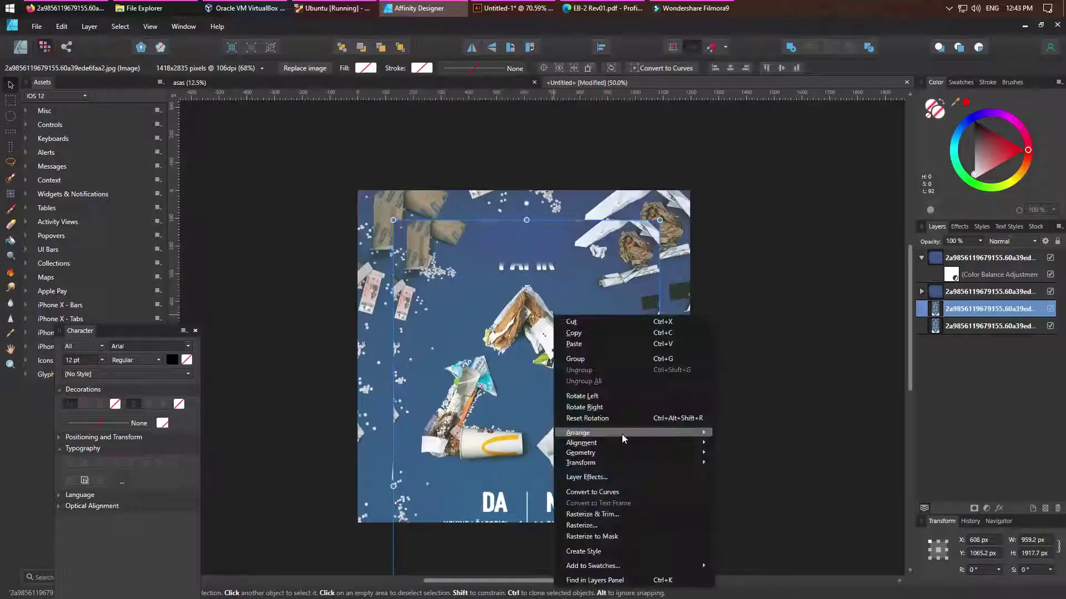
left_click(622, 434)
mouse_move(577, 345)
left_mouse_down()
mouse_move(576, 379)
mouse_move(575, 368)
left_mouse_up()
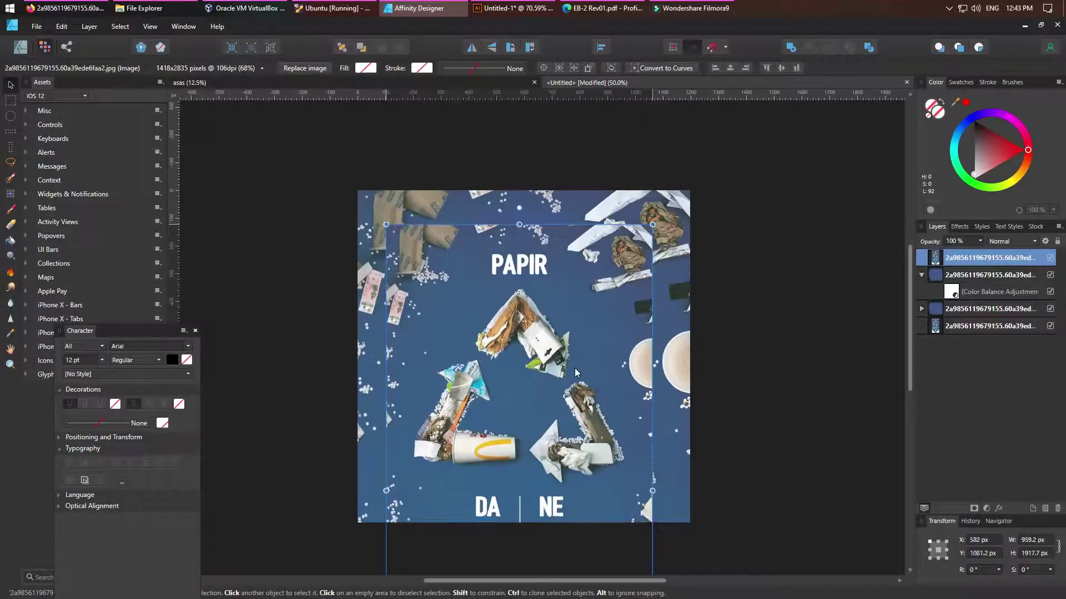
key("ctrl+d")
Step: In the Designer persona, crop the photo to just its recycling arrows, about 785×730 px
left_click(11, 223)
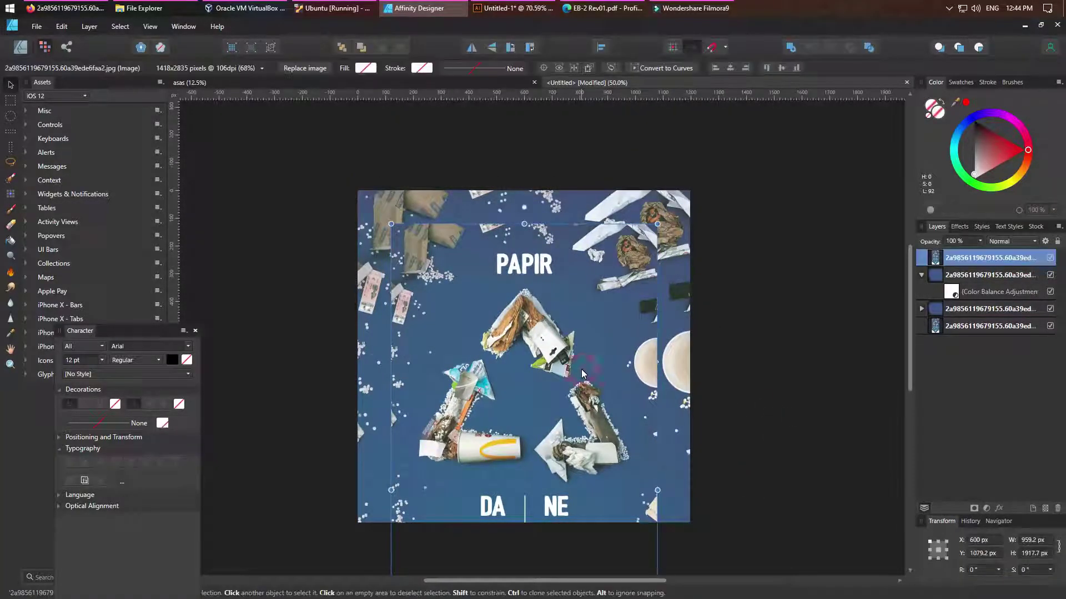
key("v")
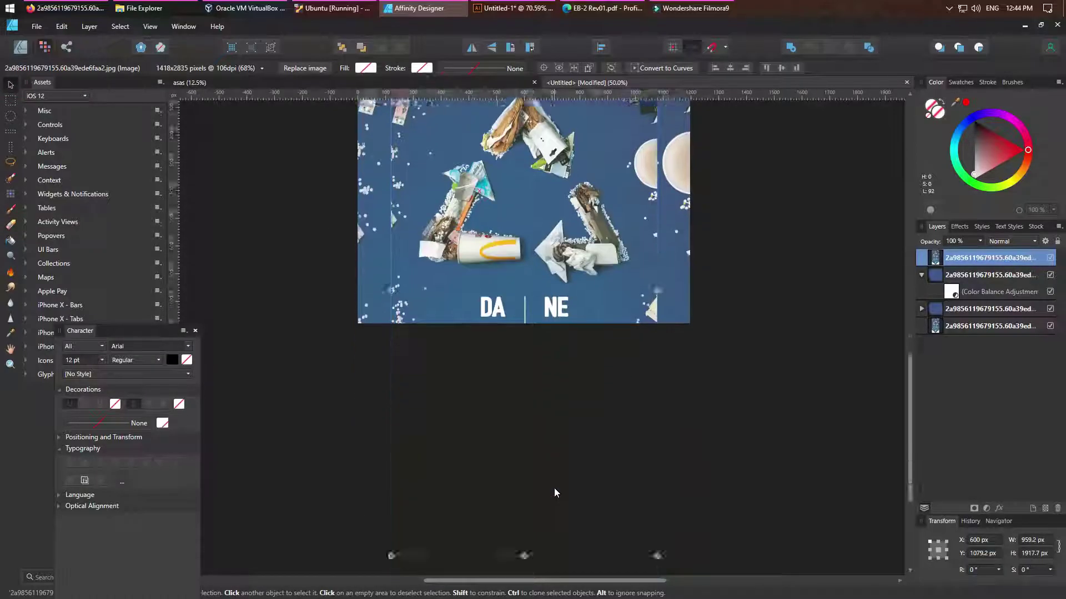
left_click(23, 49)
left_click(10, 256)
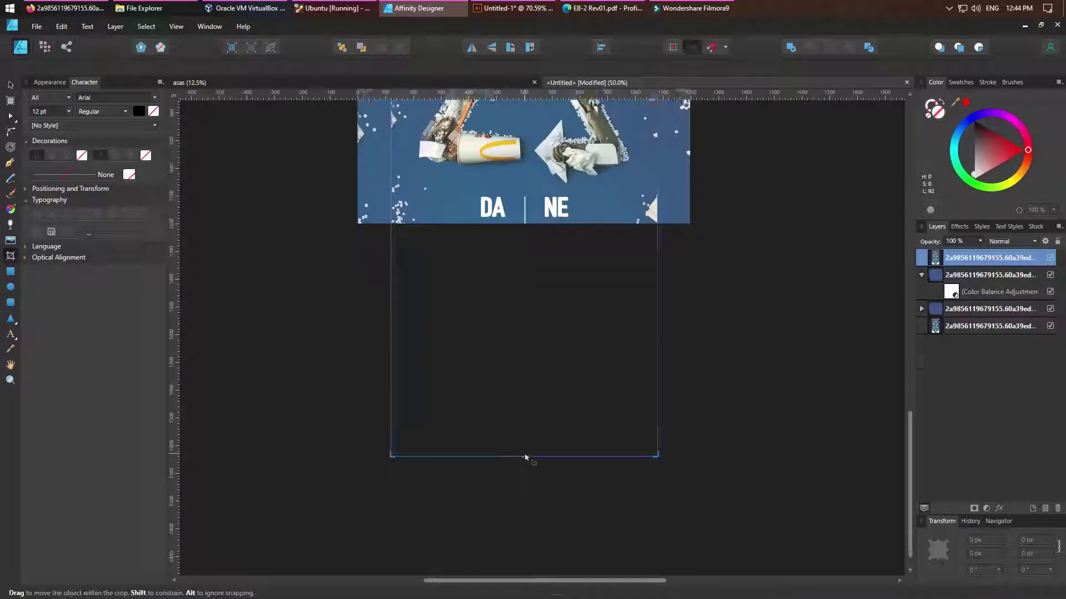
left_click_drag(501, 189, 659, 283)
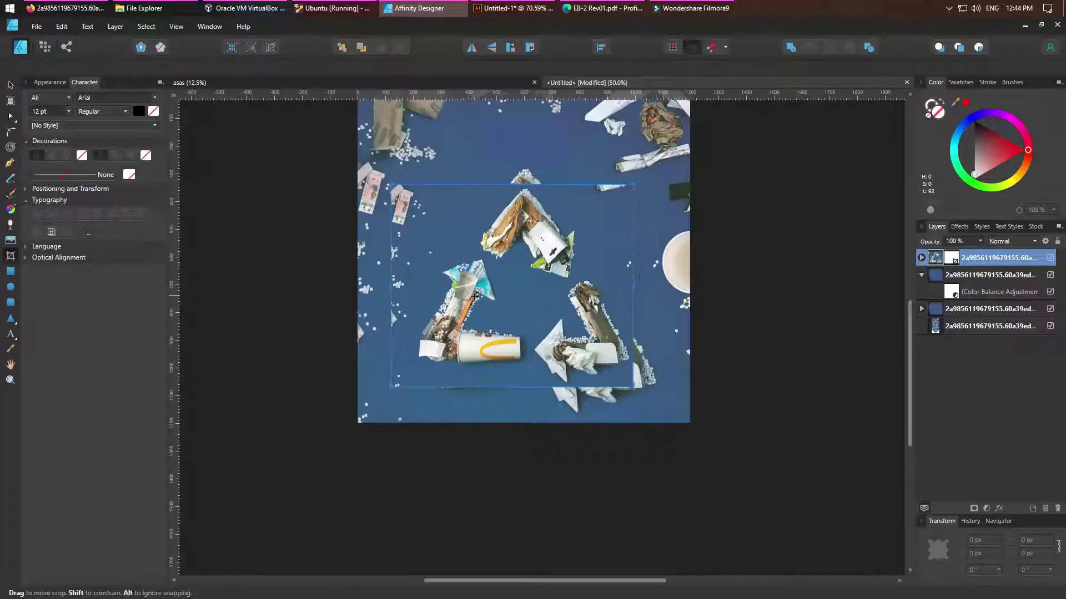
key("v")
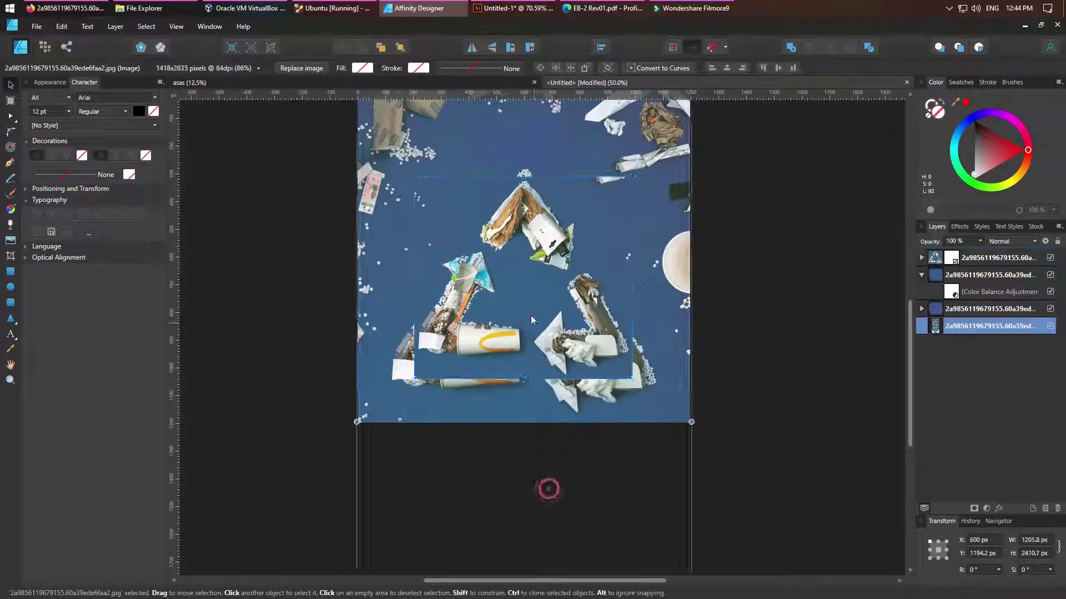
Step: Reposition untinted blue patch copies to cover the background arrows
left_click_drag(547, 488, 476, 158)
left_click(499, 143)
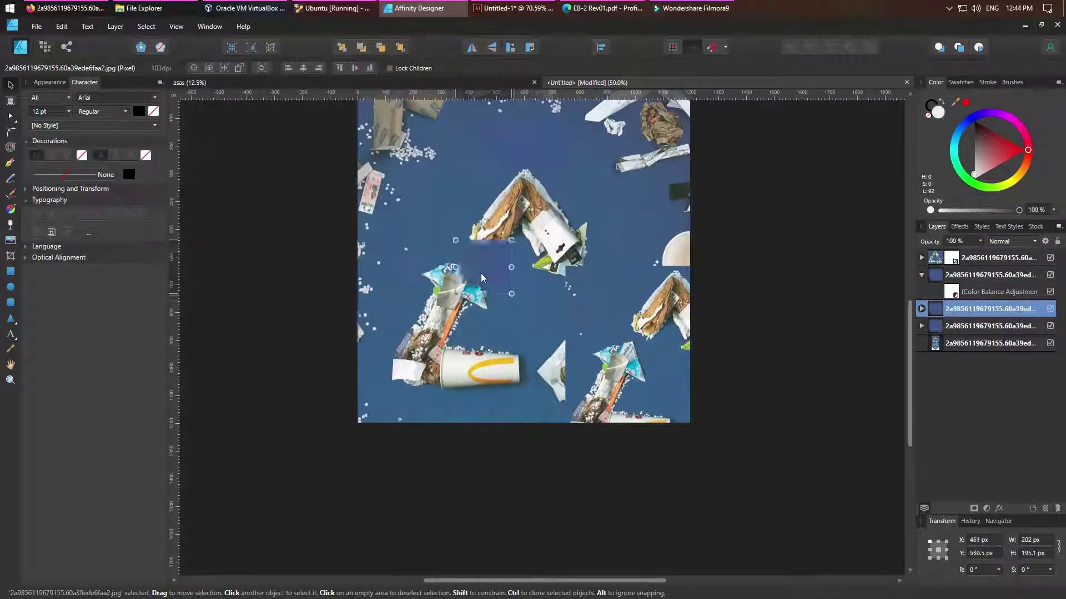
left_click_drag(946, 328, 719, 337)
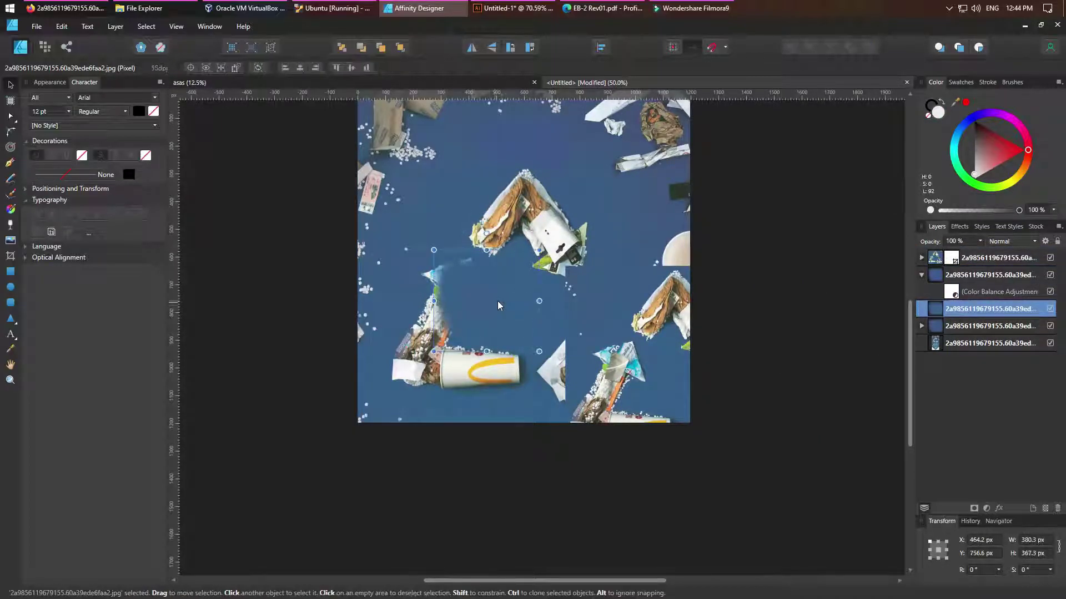
left_click_drag(498, 305, 539, 222)
left_click_drag(505, 274, 468, 300)
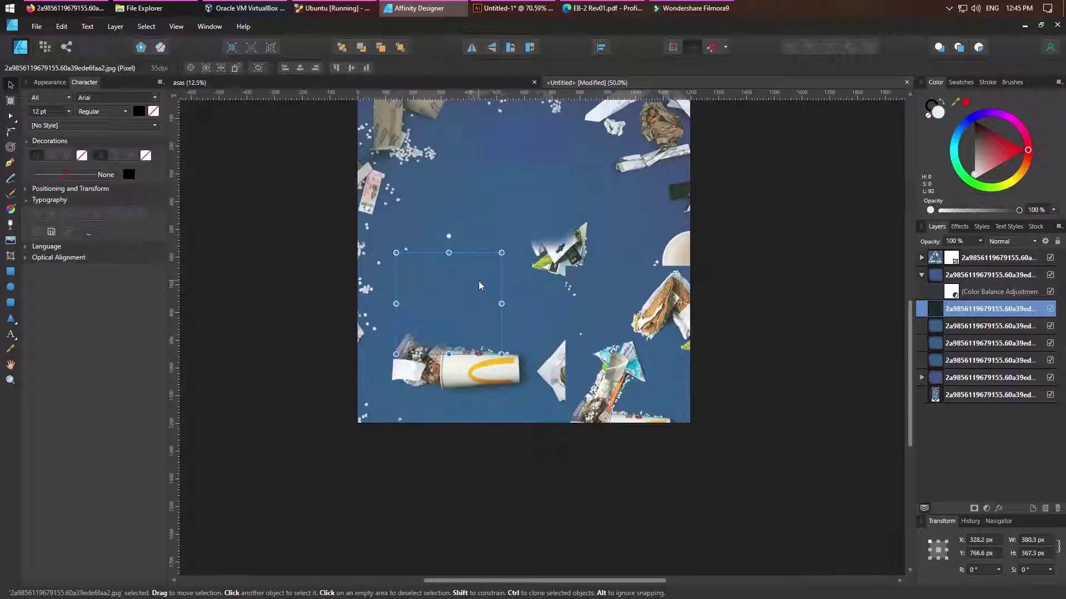
left_click(660, 346)
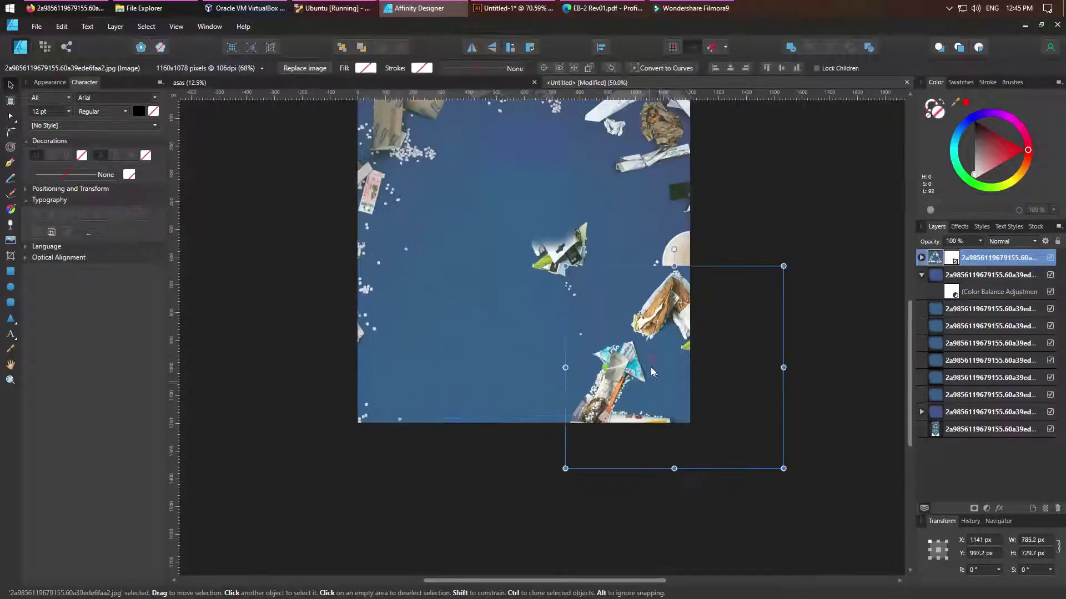
mouse_move(569, 378)
left_mouse_down()
mouse_move(614, 350)
mouse_move(627, 371)
left_mouse_up()
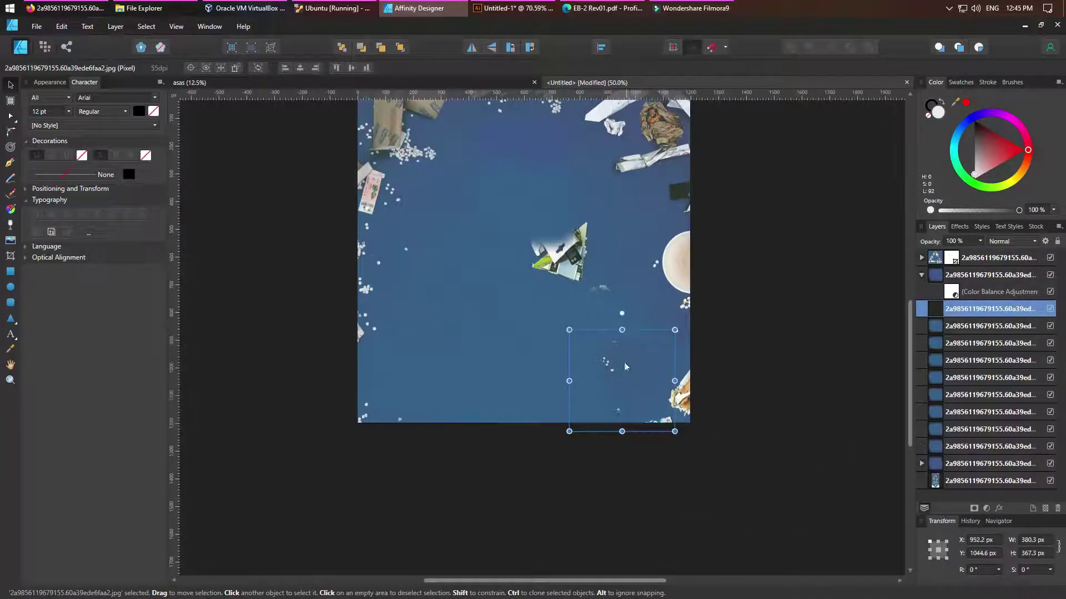
Step: Nudge the cropped recycling arrows slightly into place mid-canvas
left_click(530, 318)
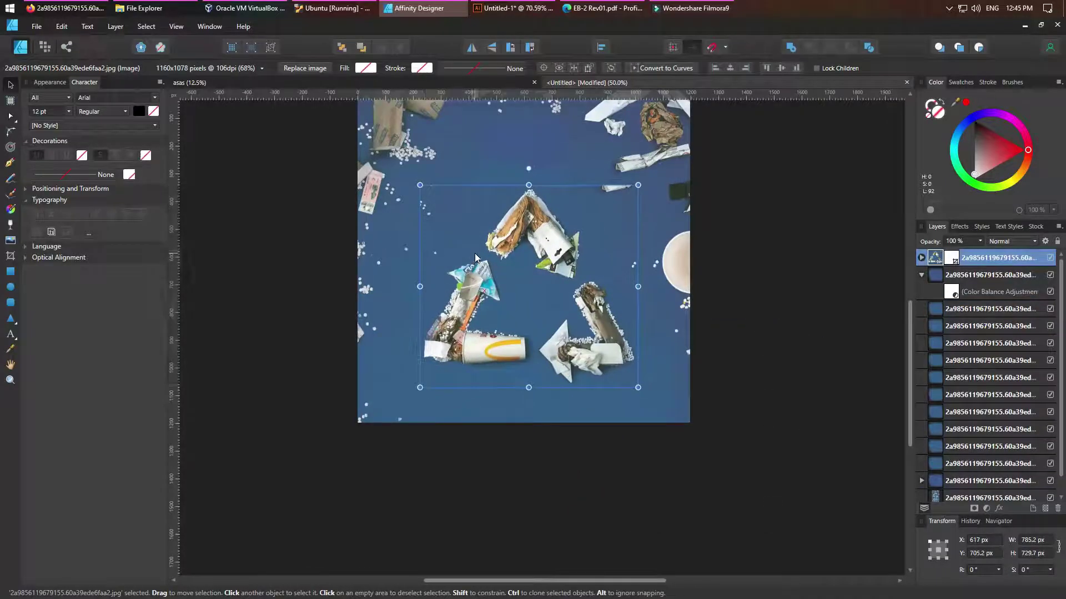
left_click_drag(530, 317, 532, 315)
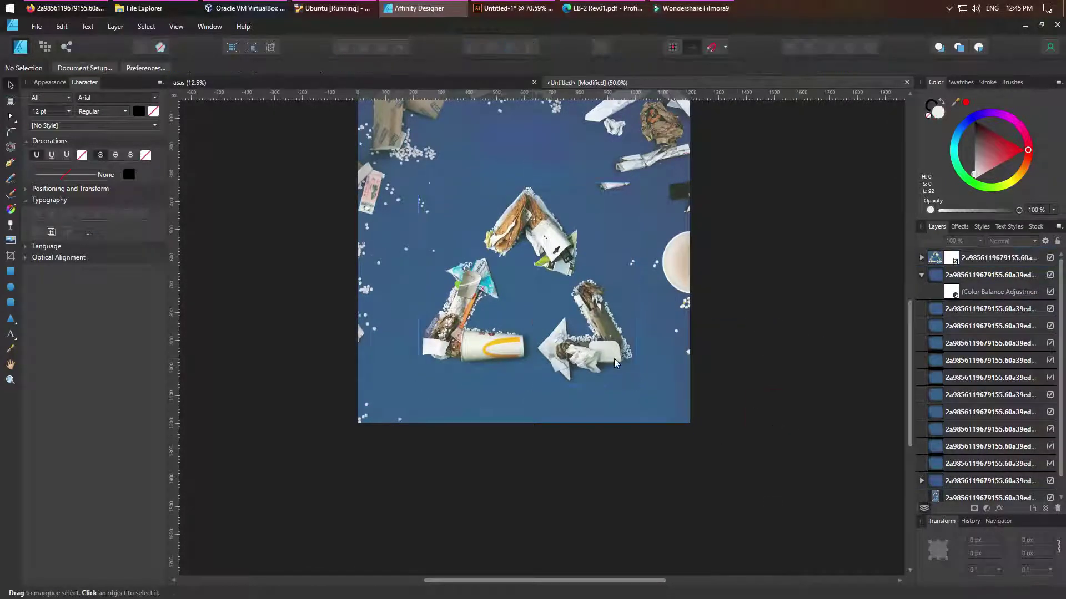
scroll(615, 219, "up", 1)
Step: Switch to the Pixel persona and shift the recycling arrows slightly left
left_click(45, 47)
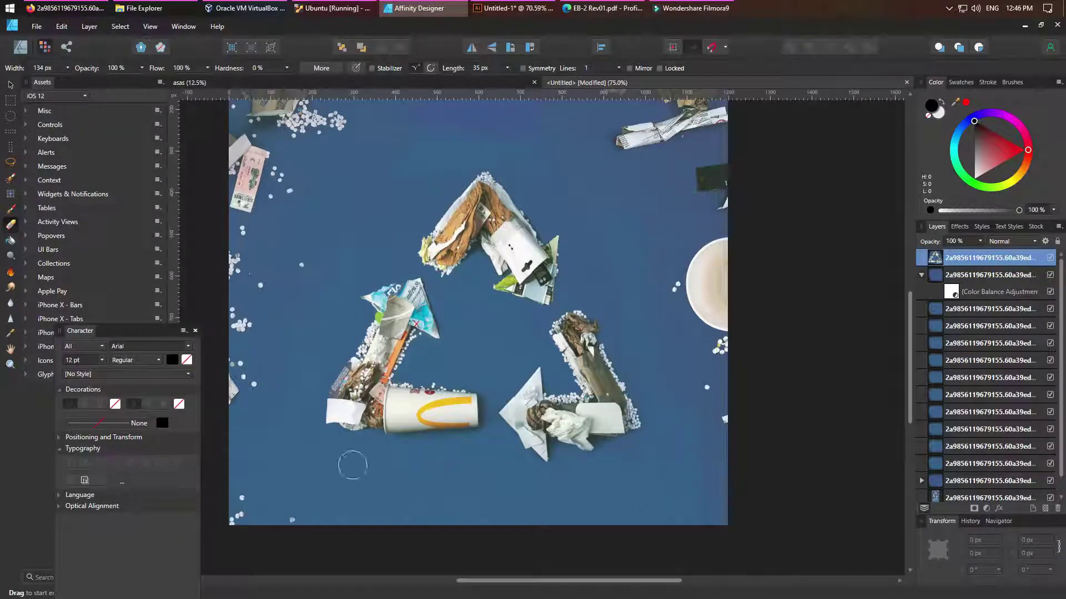
key("v")
double_click(977, 300)
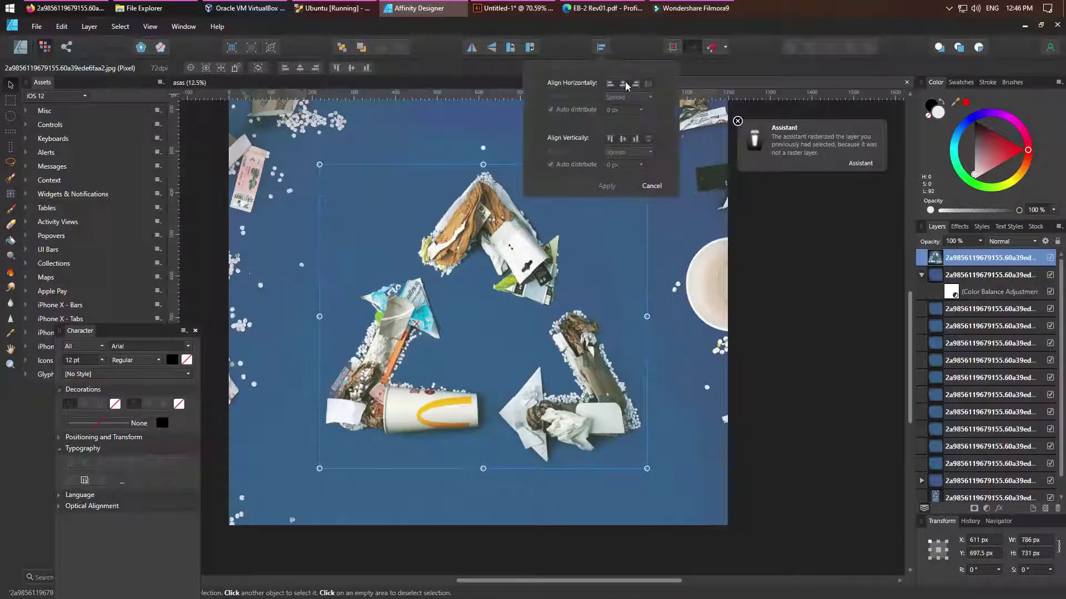
key("Escape")
scroll(783, 352, "up", 1)
left_click_drag(541, 325, 536, 305)
Step: Group all poster layers and add a Vibrance adjustment: 43% vibrance, 35% saturation
left_click(988, 498, "shift")
left_click(90, 26)
left_click(986, 508)
left_click(969, 322)
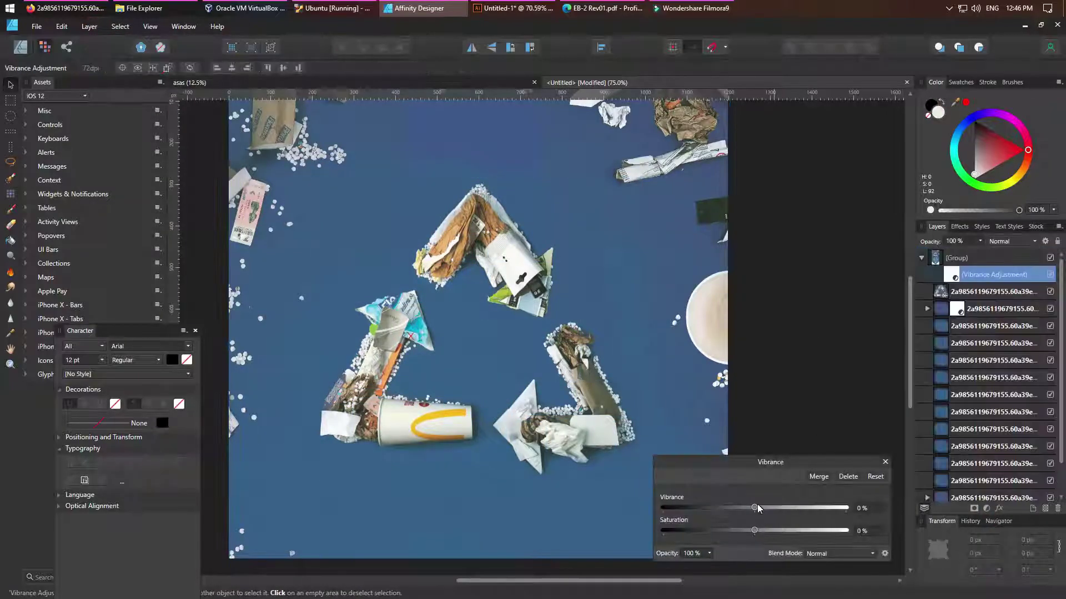
left_click(793, 530)
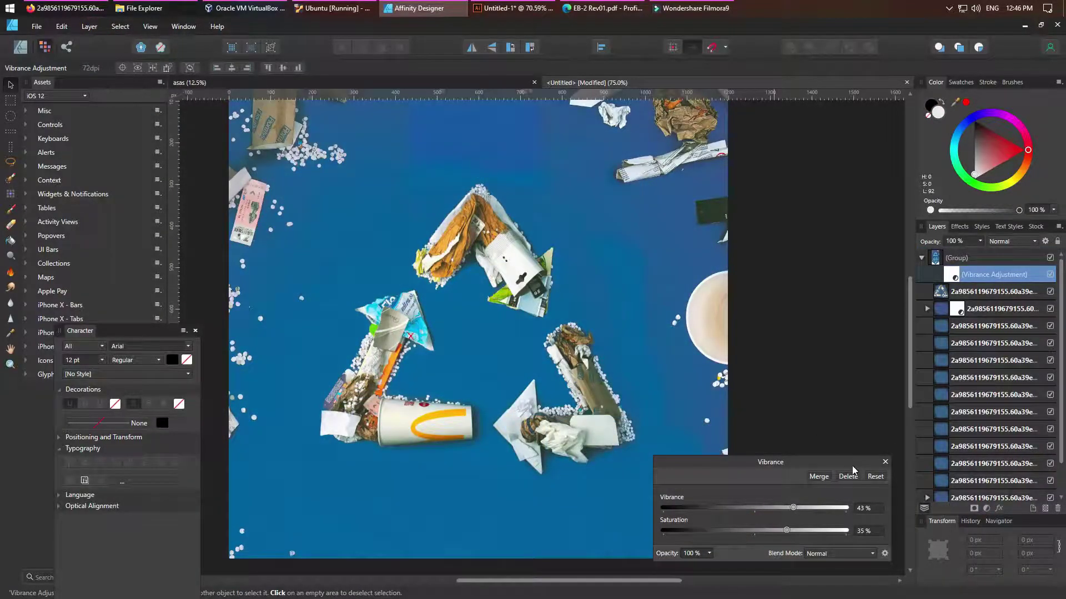
left_click(885, 461)
key("z")
scroll(492, 360, "down", 2)
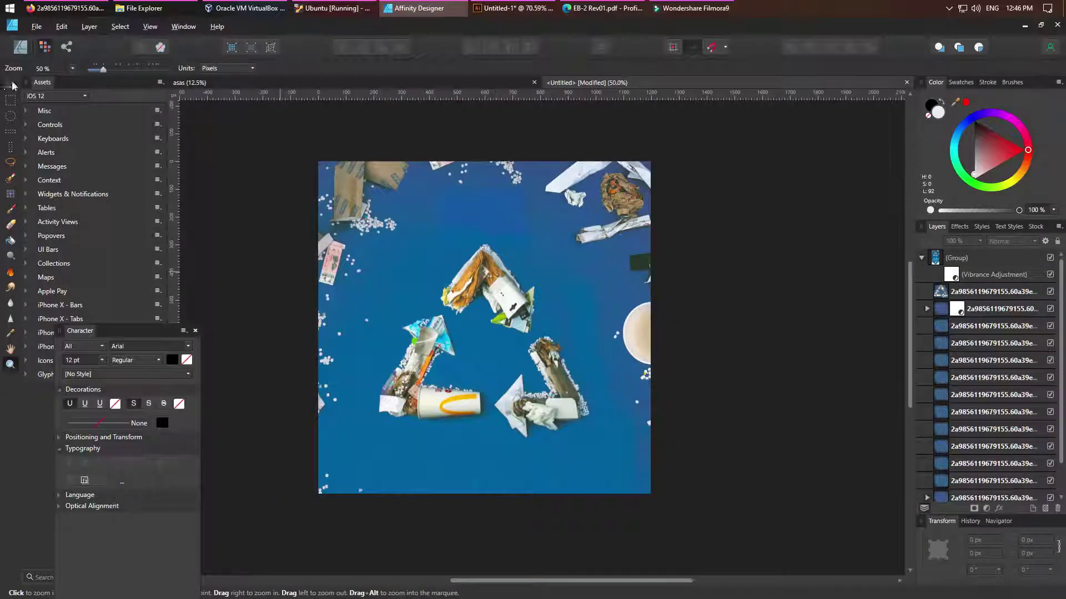
Step: Add 'Recycle' artistic text beneath the arrows, set in the Poppins font
scroll(495, 471, "down", 1)
key("t")
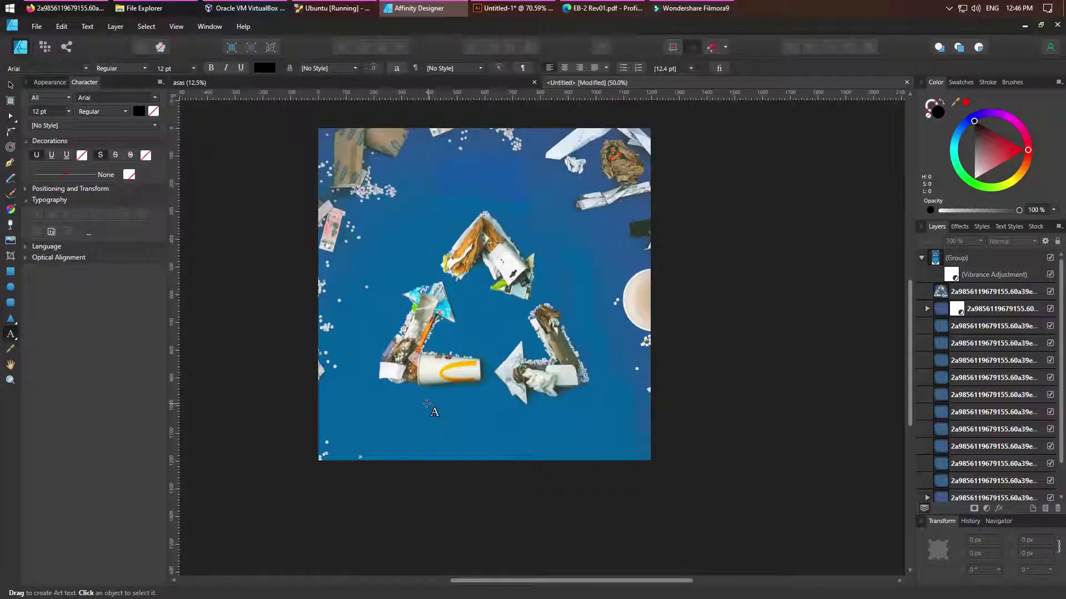
left_click_drag(439, 422, 439, 422)
type("Recycle")
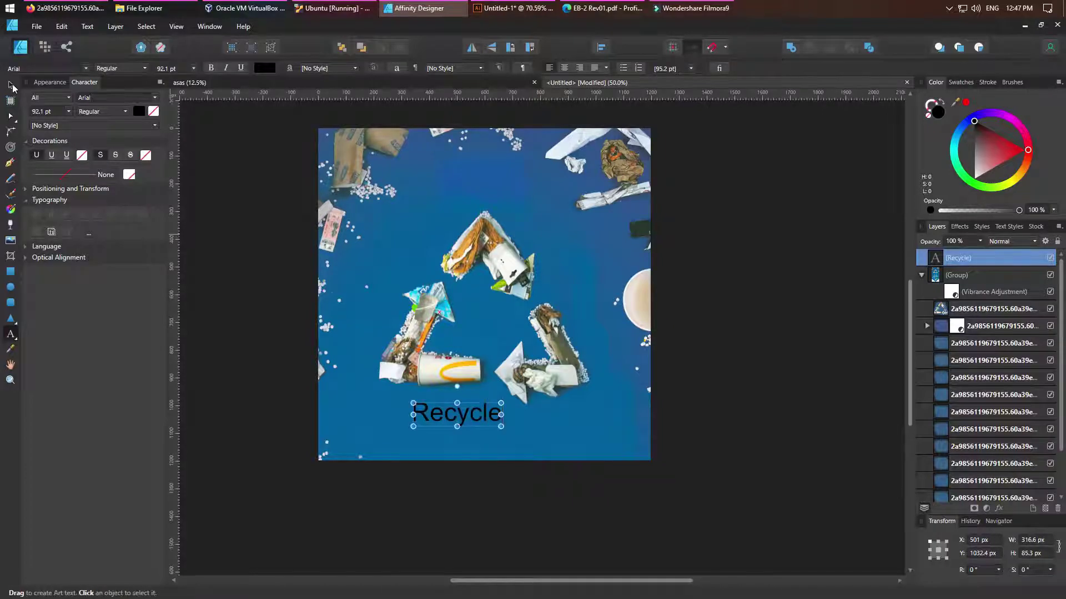
left_click(11, 87)
left_click(48, 68)
type("Poppins")
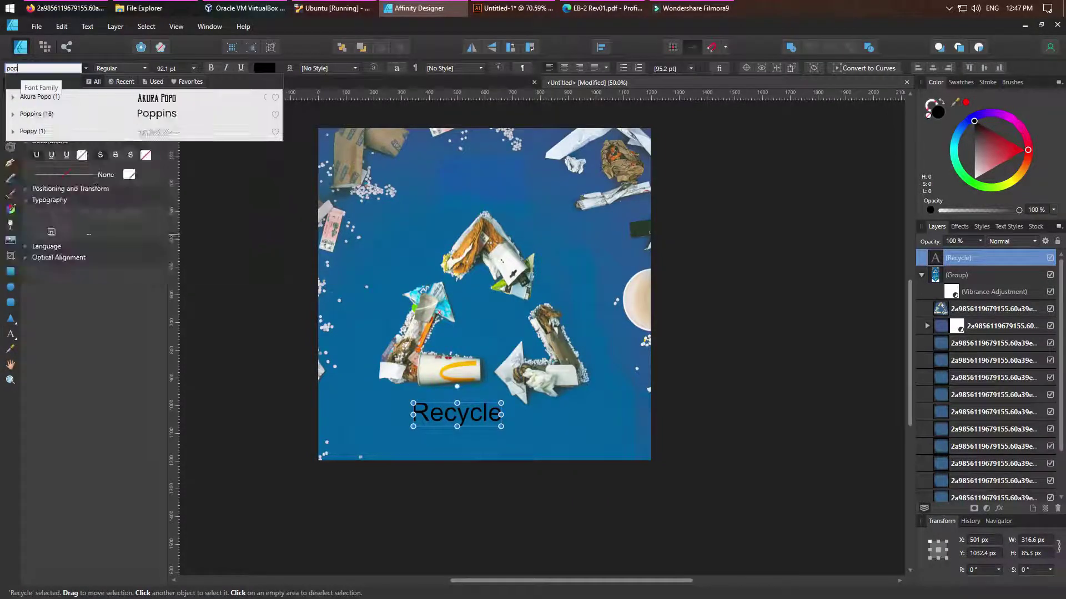
left_click(47, 107)
left_click(81, 11)
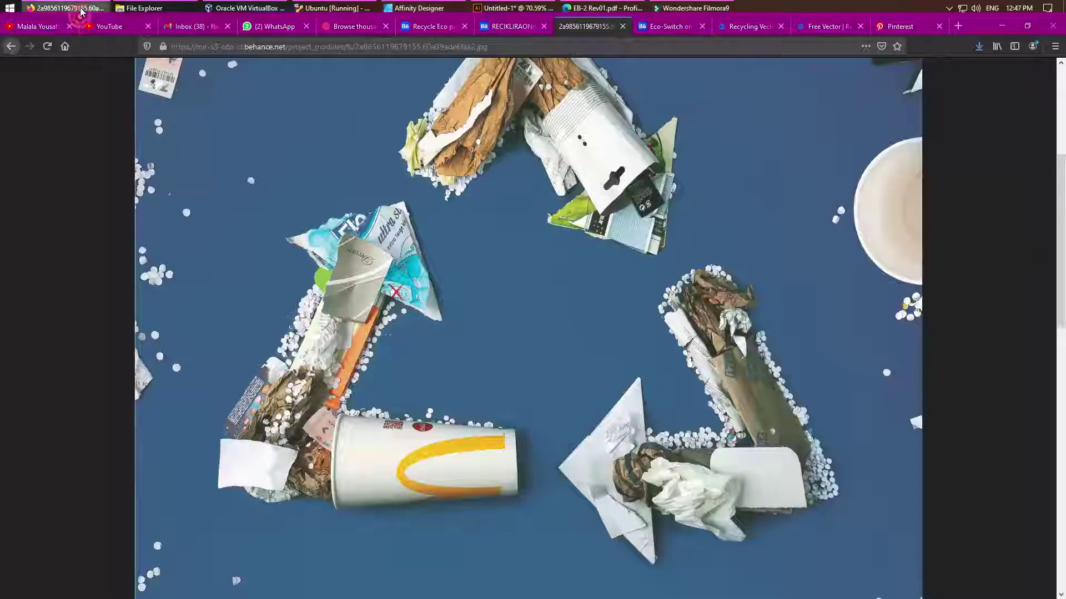
Step: Change the Behance search to 'recycling' and scroll through the project results
left_click(432, 26)
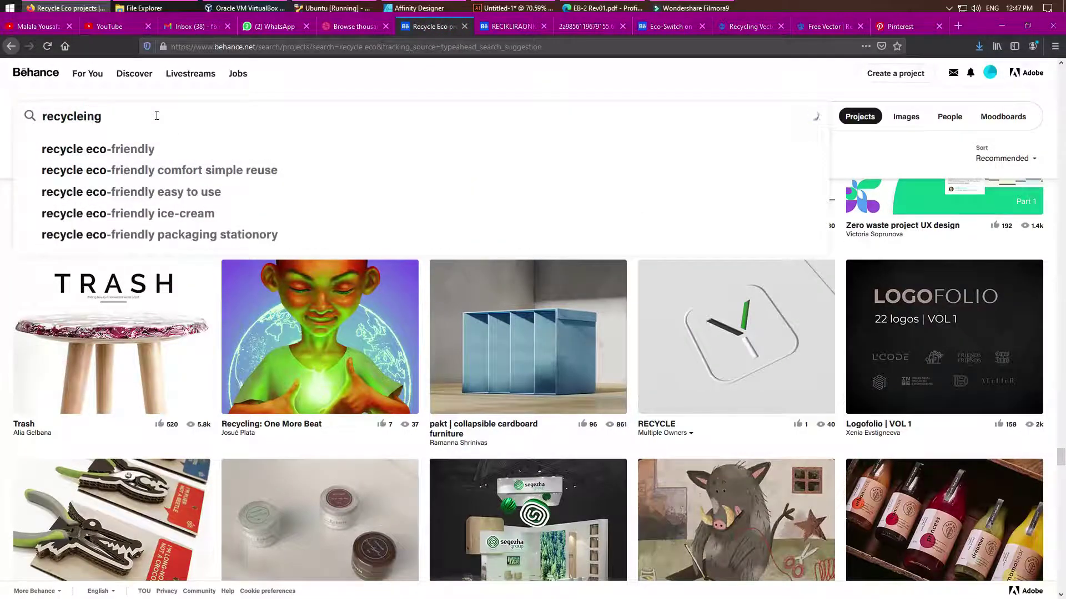
key("BackSpace")
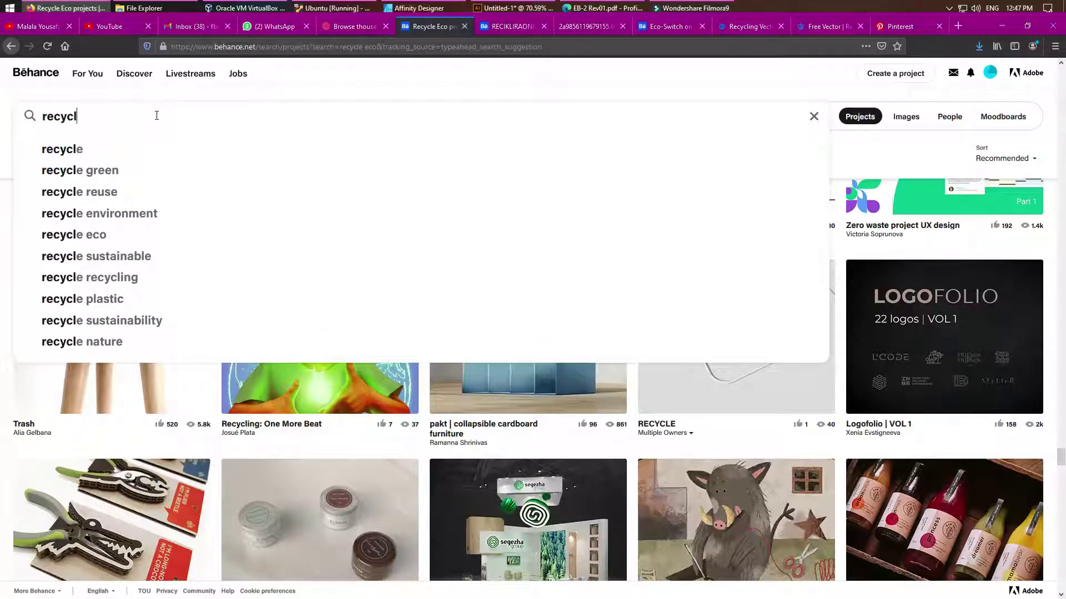
type("ing")
key("Return")
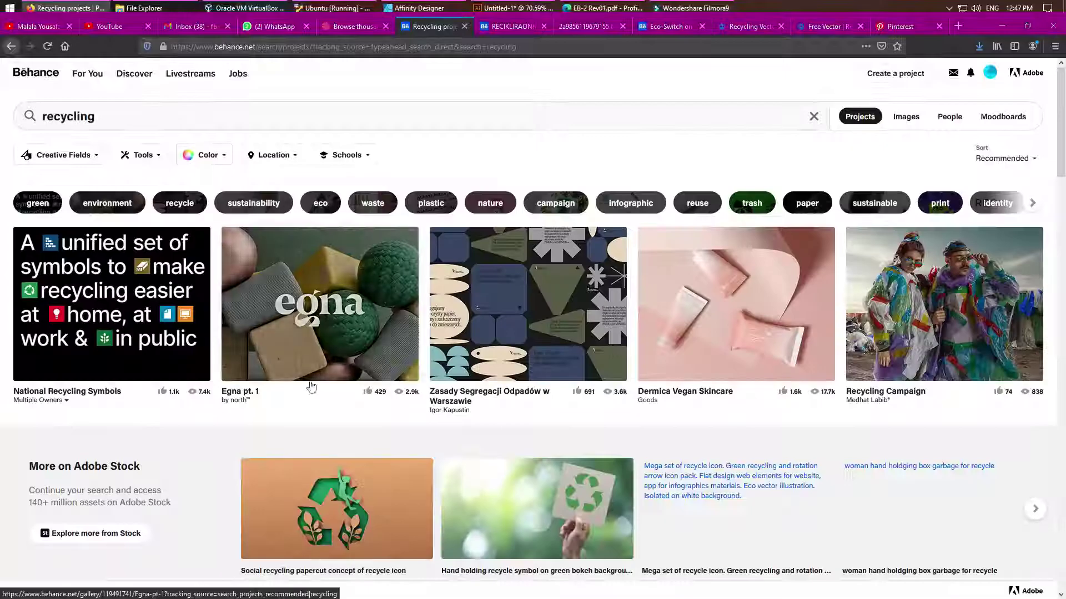
scroll(430, 417, "down", 4)
scroll(430, 418, "down", 1)
scroll(431, 417, "down", 5)
scroll(430, 417, "down", 6)
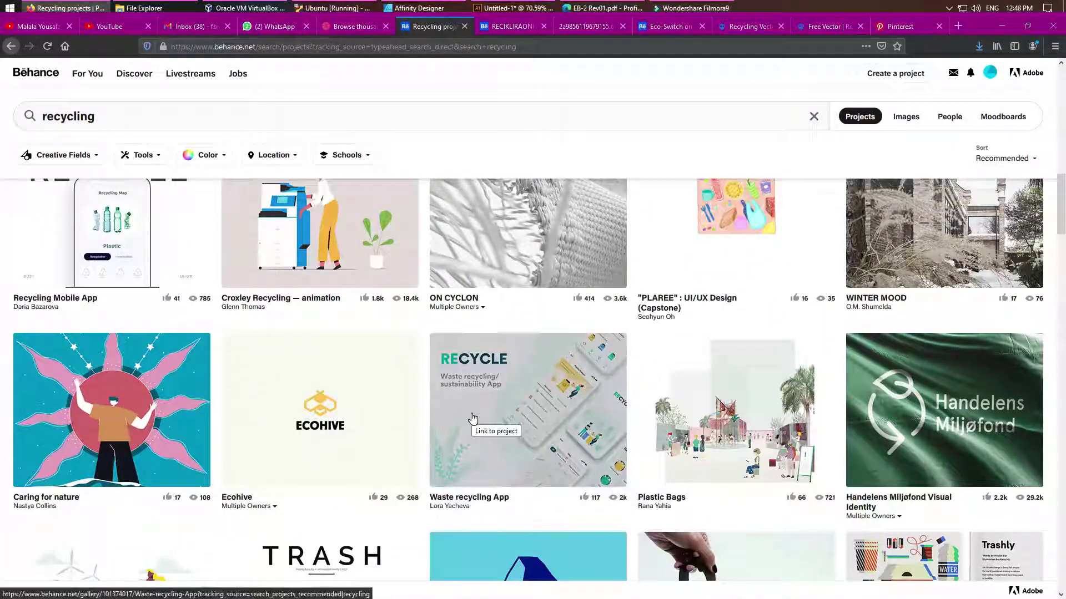
scroll(476, 425, "down", 4)
scroll(475, 421, "down", 1)
scroll(473, 419, "down", 5)
scroll(472, 419, "down", 2)
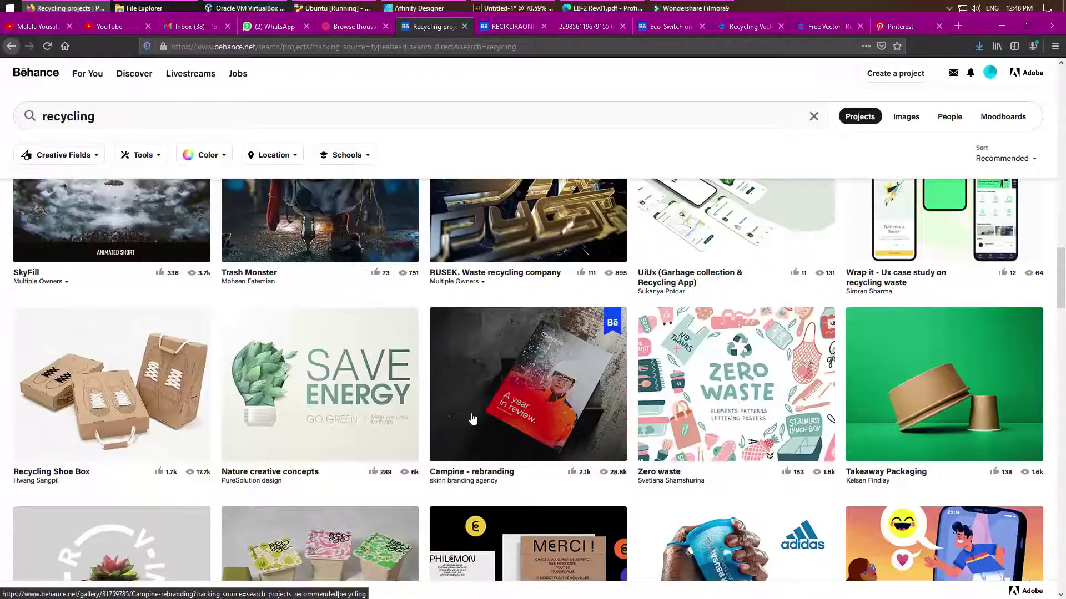
scroll(472, 418, "down", 3)
scroll(472, 418, "down", 3)
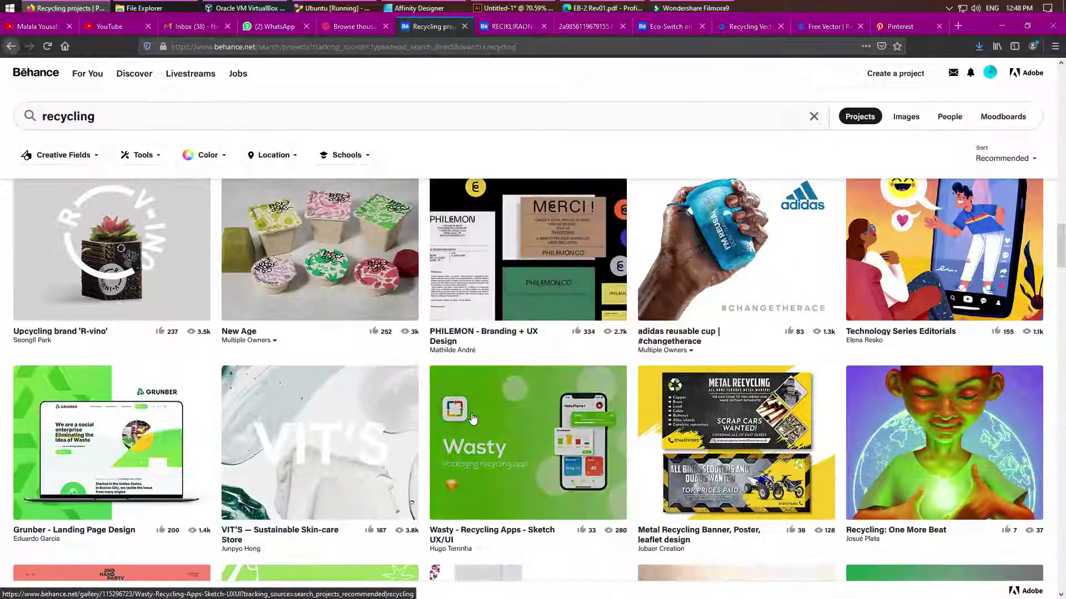
scroll(383, 361, "down", 1)
scroll(393, 352, "down", 2)
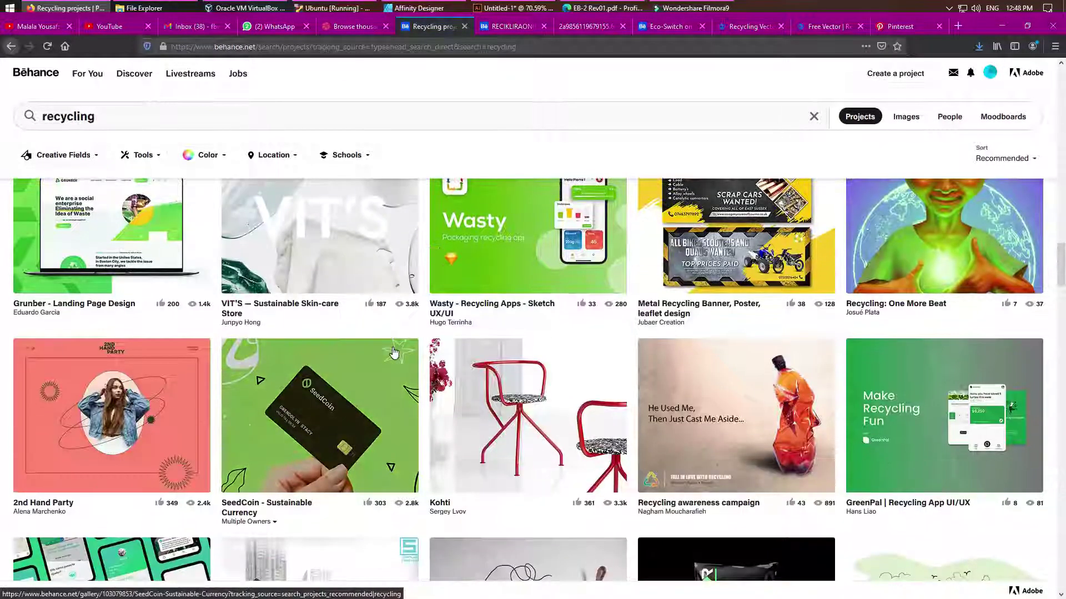
scroll(393, 352, "down", 2)
scroll(393, 352, "down", 4)
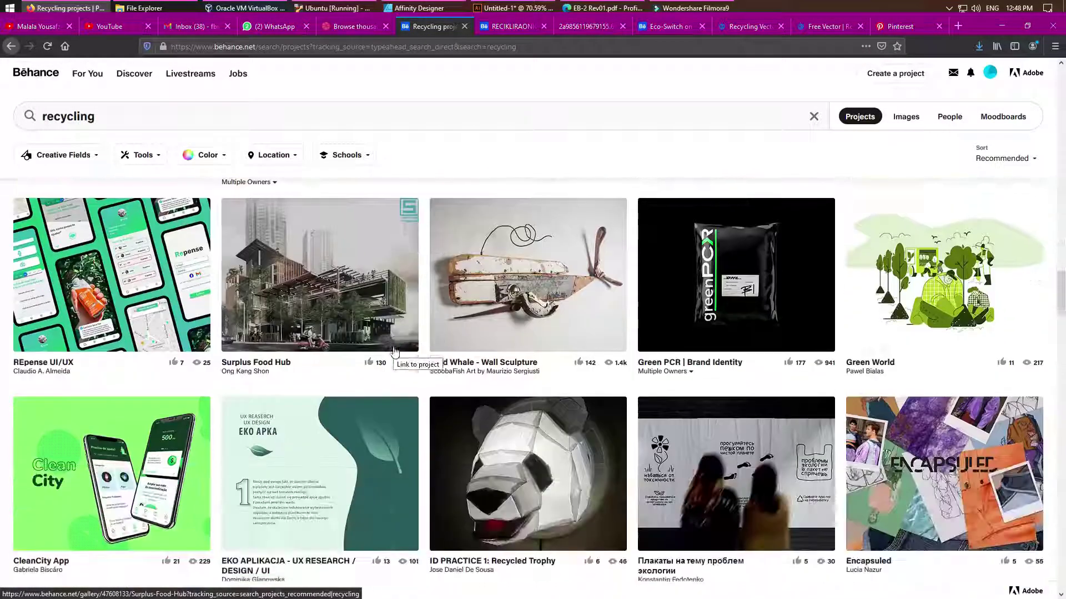
scroll(393, 353, "down", 2)
Step: Browse the Dribbble recycling shots and more Behance results, then go to the photo's tab
key("ctrl+shift+Tab")
scroll(528, 146, "up", 10)
scroll(527, 147, "up", 8)
scroll(1028, 318, "down", 5)
scroll(1028, 318, "down", 5)
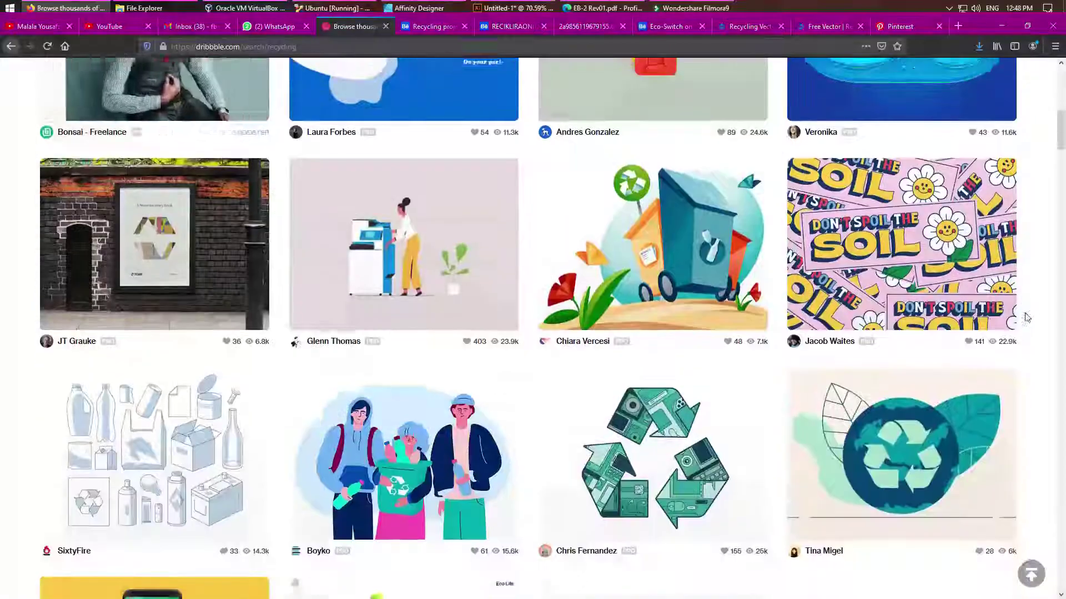
scroll(1027, 318, "down", 7)
scroll(1027, 317, "down", 2)
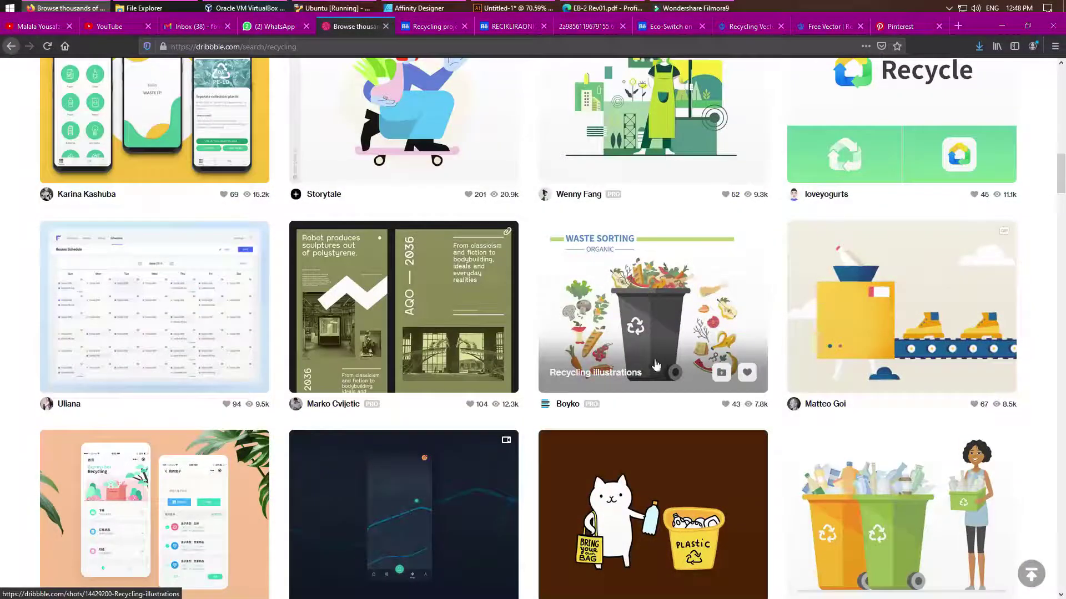
scroll(648, 333, "down", 4)
scroll(663, 372, "down", 7)
key("ctrl+Tab")
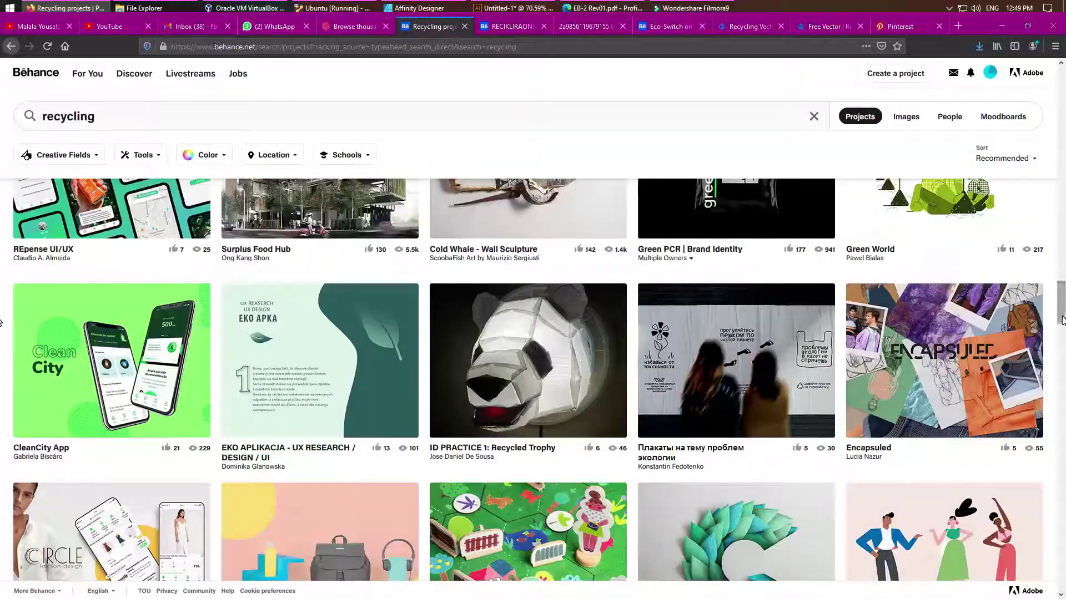
scroll(878, 427, "down", 4)
scroll(878, 427, "down", 12)
scroll(879, 427, "up", 3)
scroll(879, 428, "down", 7)
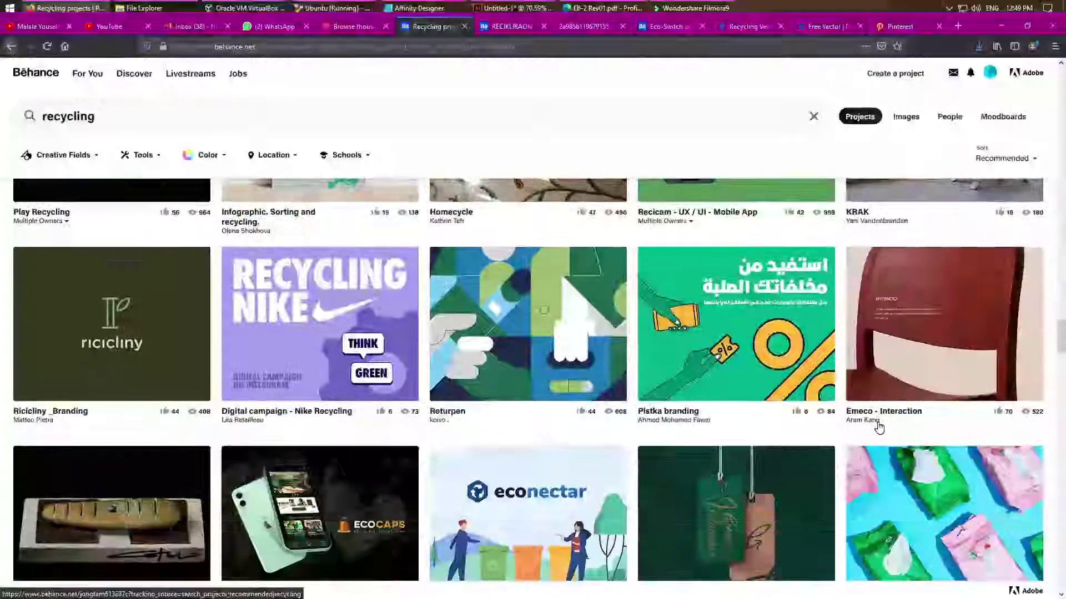
scroll(878, 427, "down", 3)
scroll(879, 427, "down", 8)
left_click(586, 26)
left_click(559, 46)
Step: Search Google Images for 'recycling quotes'
type("recycling q")
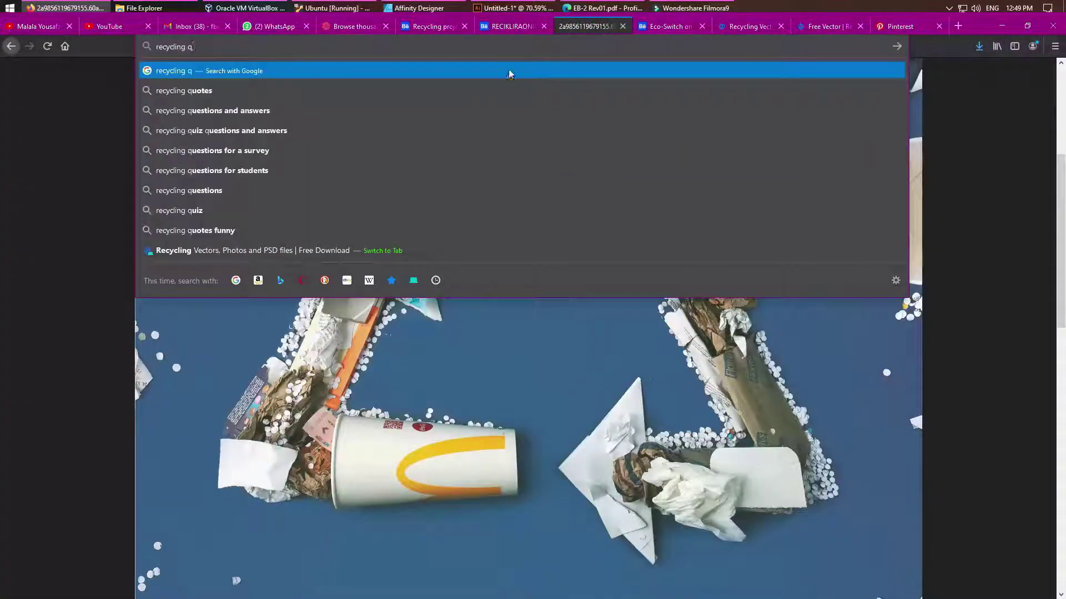
left_click(509, 90)
left_click(157, 118)
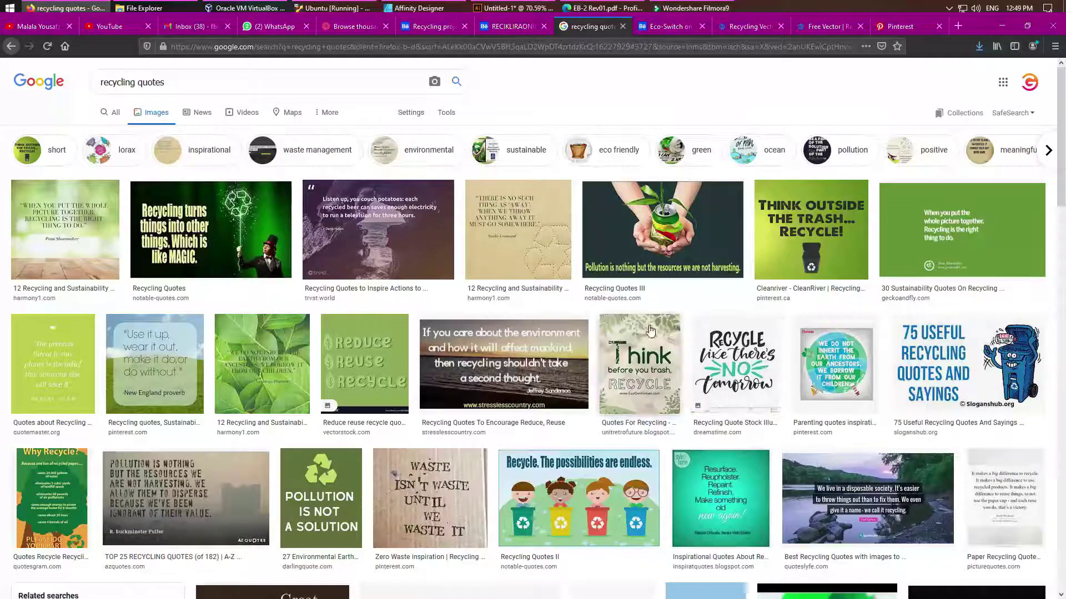
Step: Scroll the results and preview the green 'please recycle quotes' Facebook cover
scroll(674, 295, "down", 2)
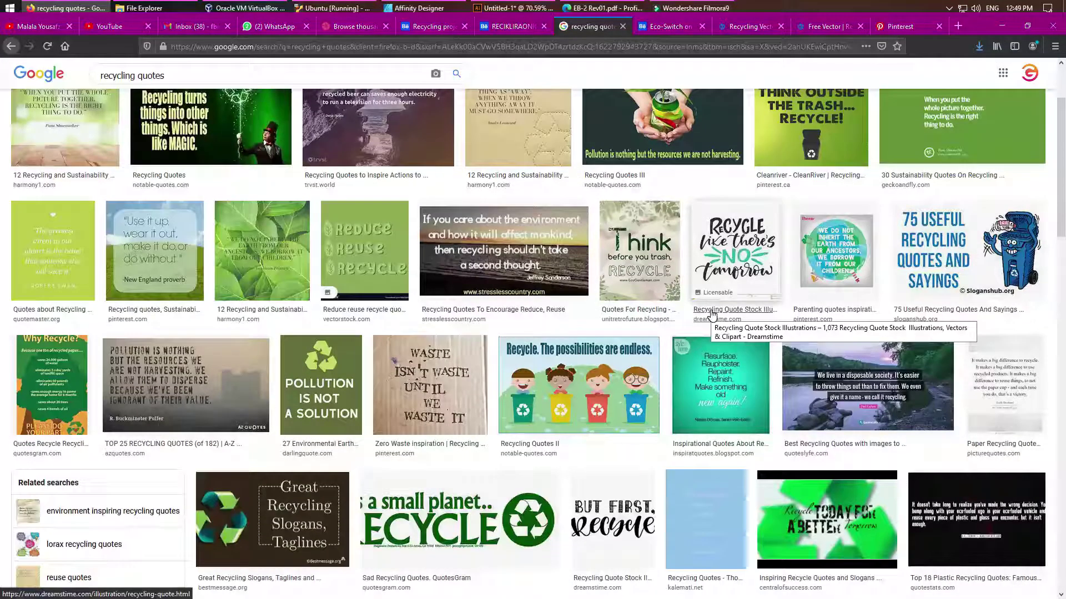
scroll(712, 311, "down", 3)
scroll(712, 315, "down", 2)
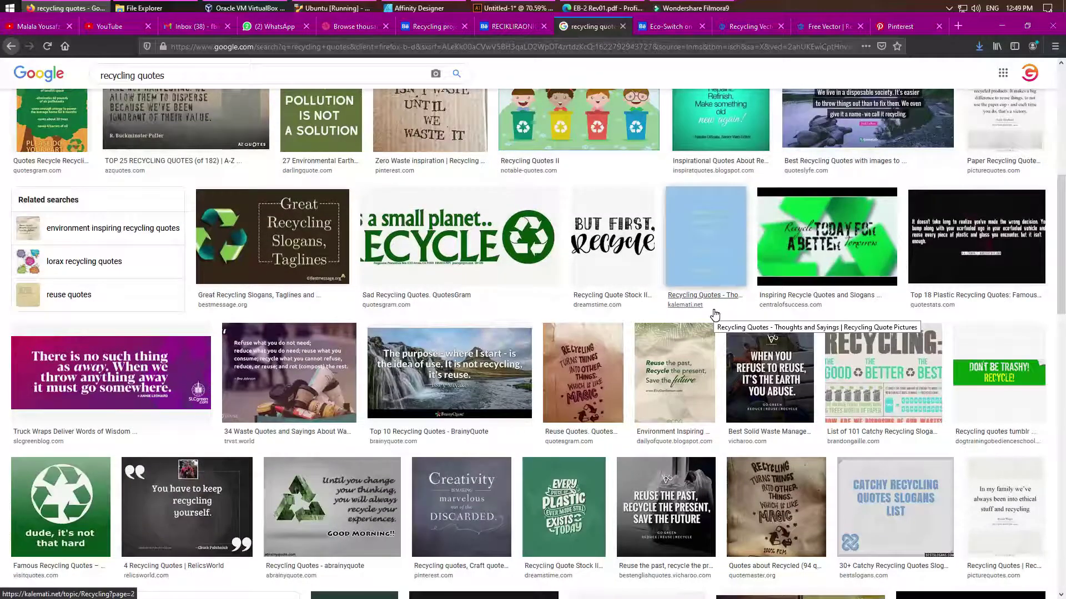
scroll(712, 314, "down", 3)
scroll(715, 314, "down", 1)
scroll(714, 315, "down", 3)
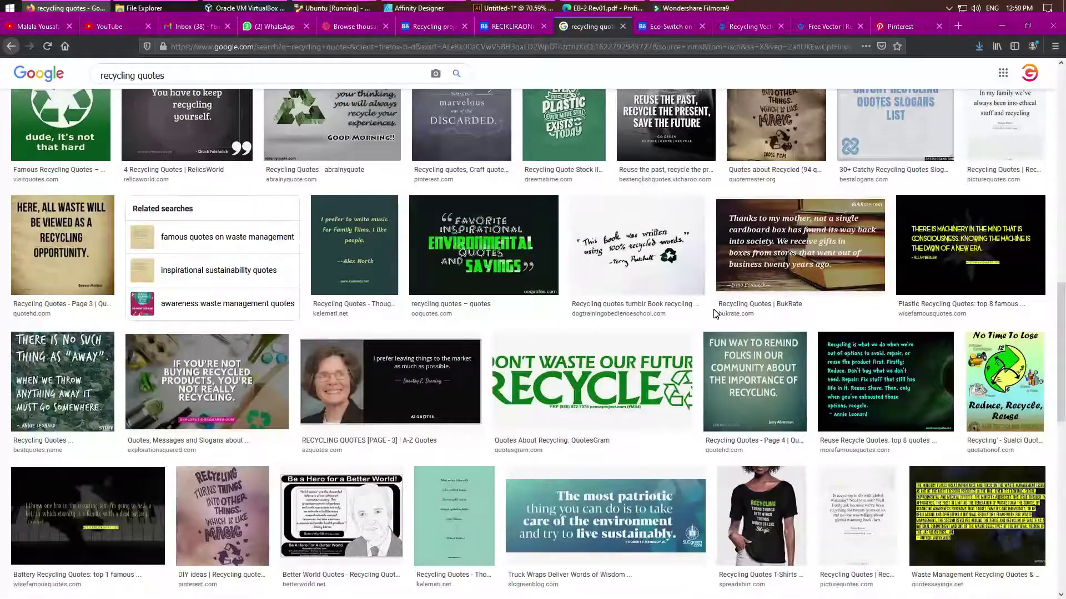
scroll(715, 315, "down", 1)
scroll(715, 315, "down", 1)
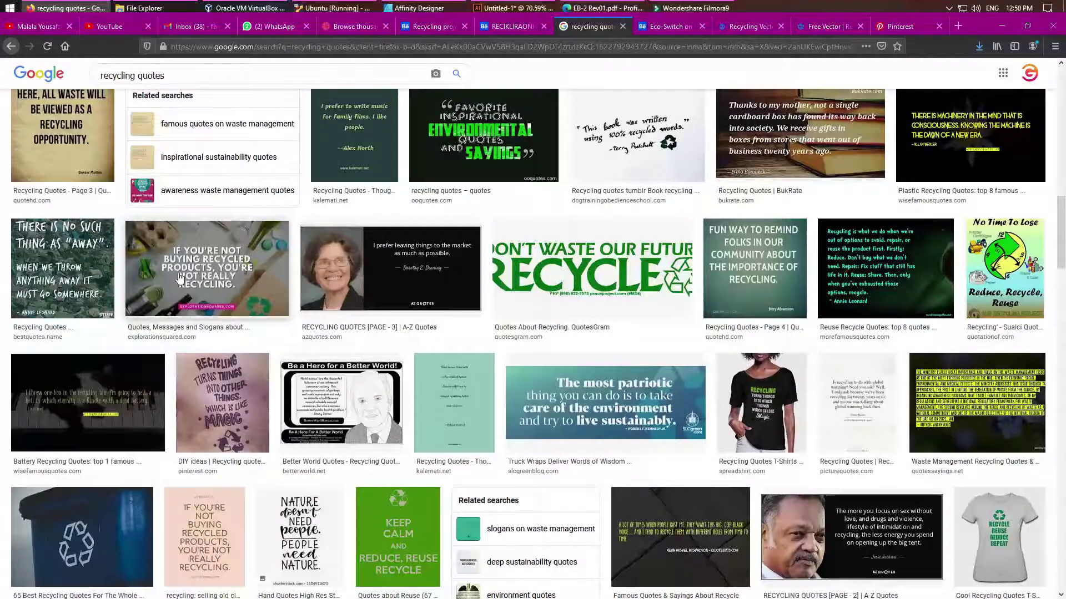
scroll(609, 342, "down", 2)
scroll(609, 340, "down", 2)
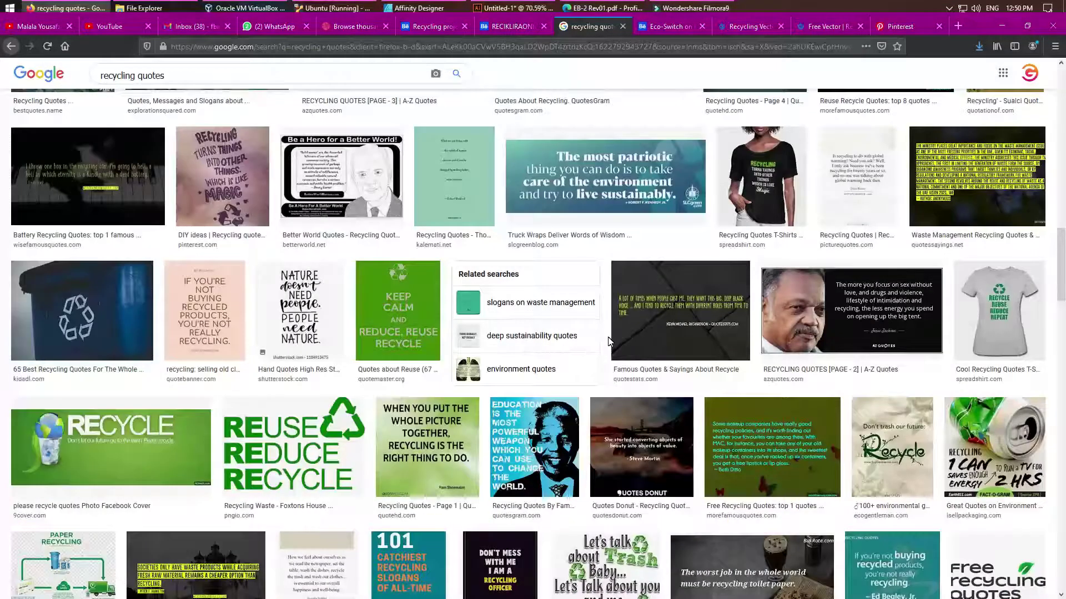
left_click(111, 447)
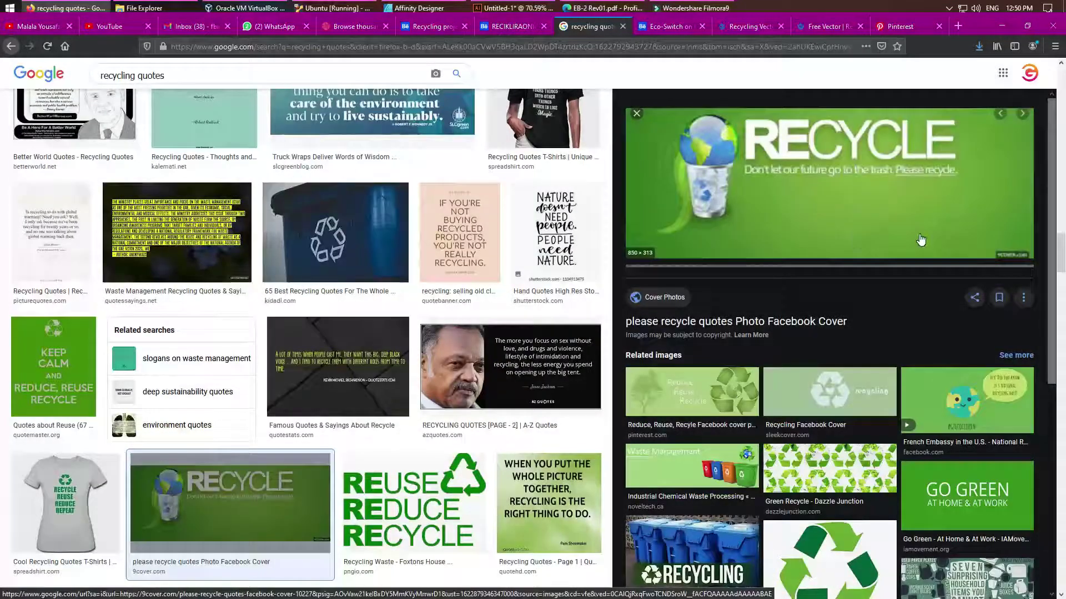
left_click(417, 8)
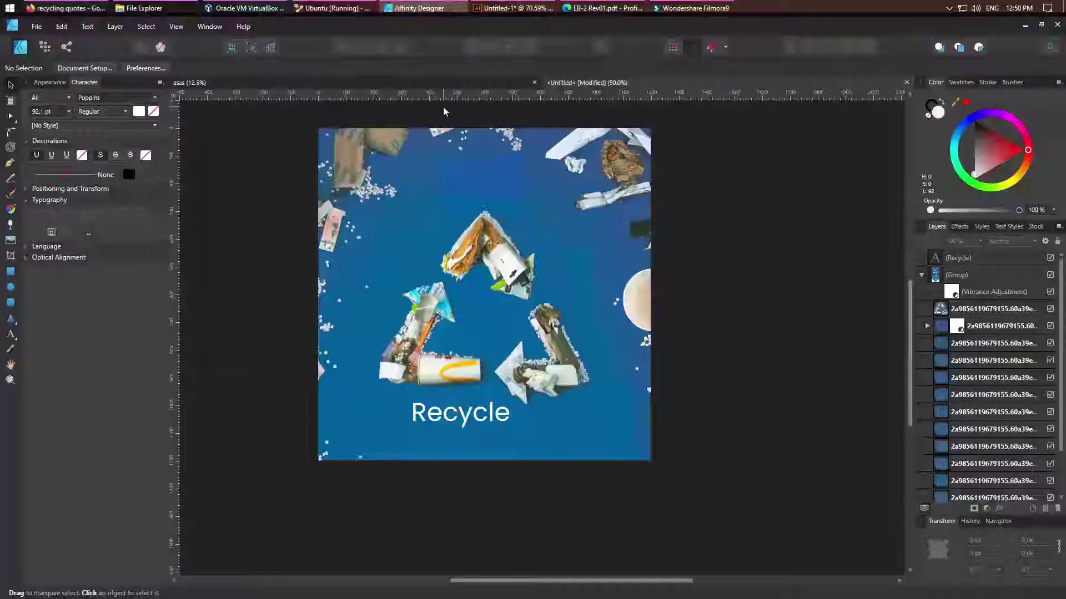
Step: Save the poster as an Affinity file named 'Recycle' in Documents
key("ctrl+s")
type("Rec")
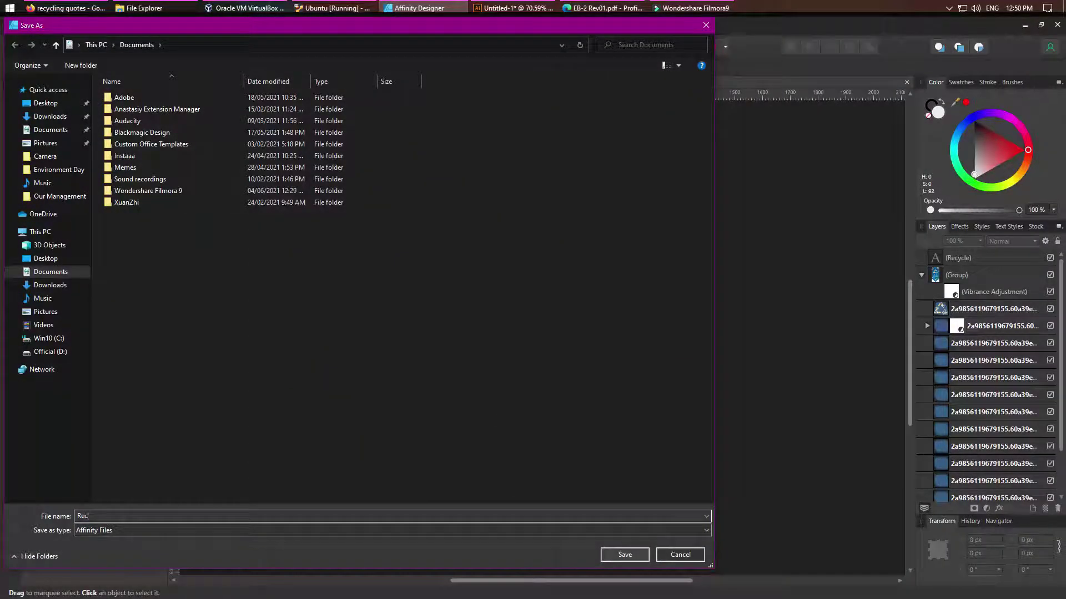
type("ycle")
left_click(625, 554)
left_click(79, 6)
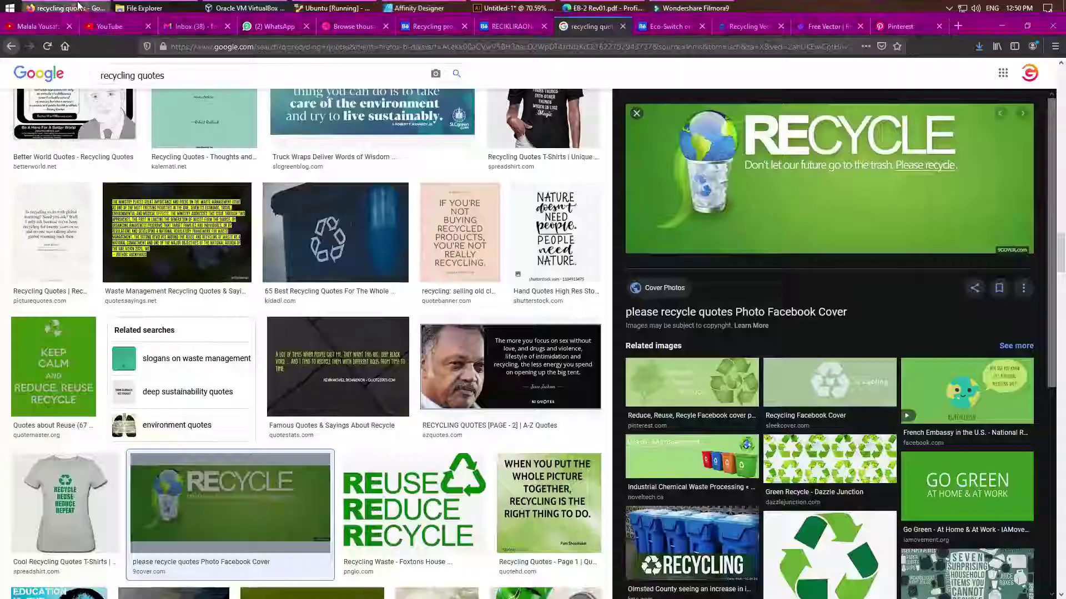
scroll(524, 407, "down", 4)
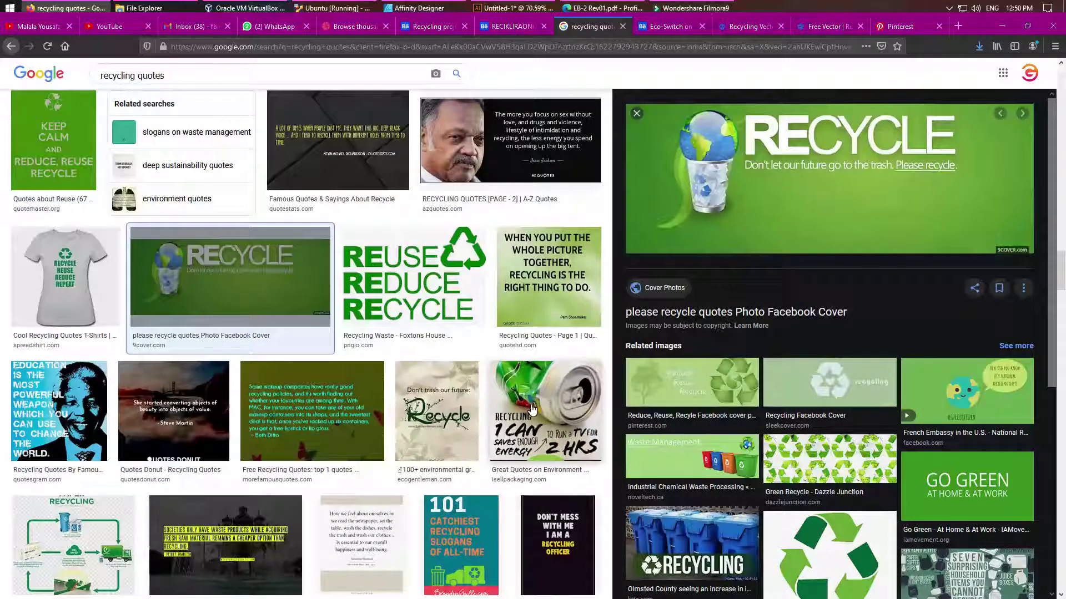
left_click(419, 7)
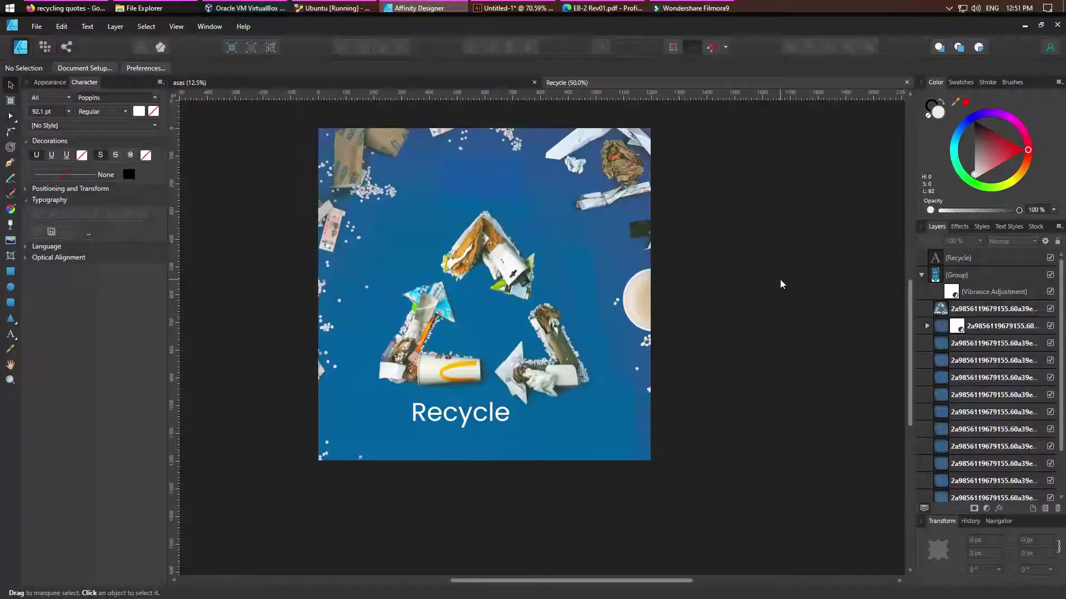
Step: Paste the copied green RECYCLE reference image and zoom in on the poster
key("ctrl+v")
left_click(484, 435)
key("z")
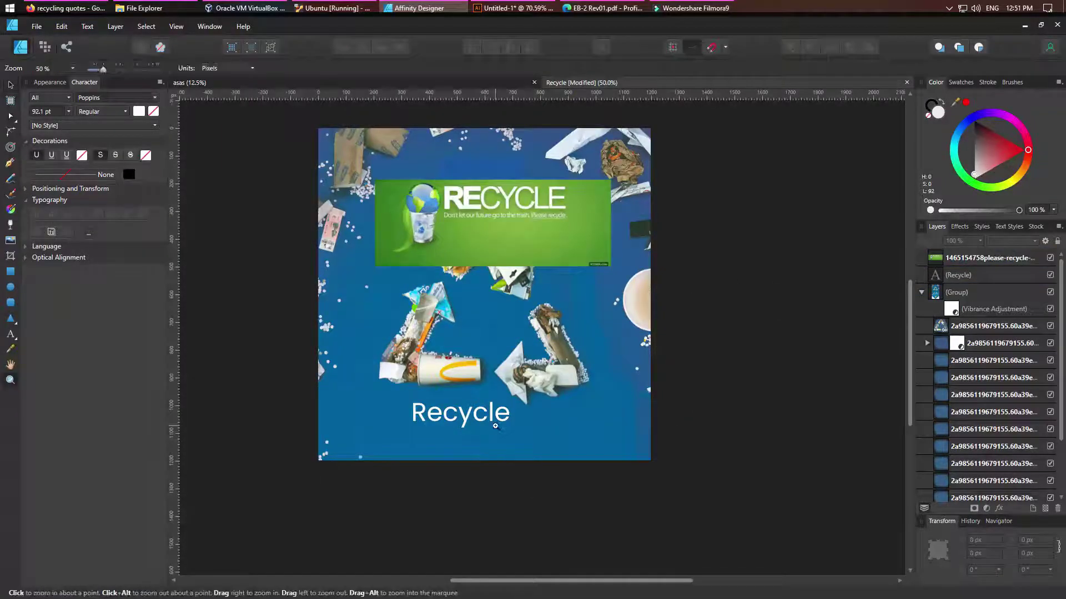
left_click(306, 233)
Step: Rewrite the caption as the tagline 'Don't let our future go to the trash' at 24 pt
key("t")
left_click(516, 488)
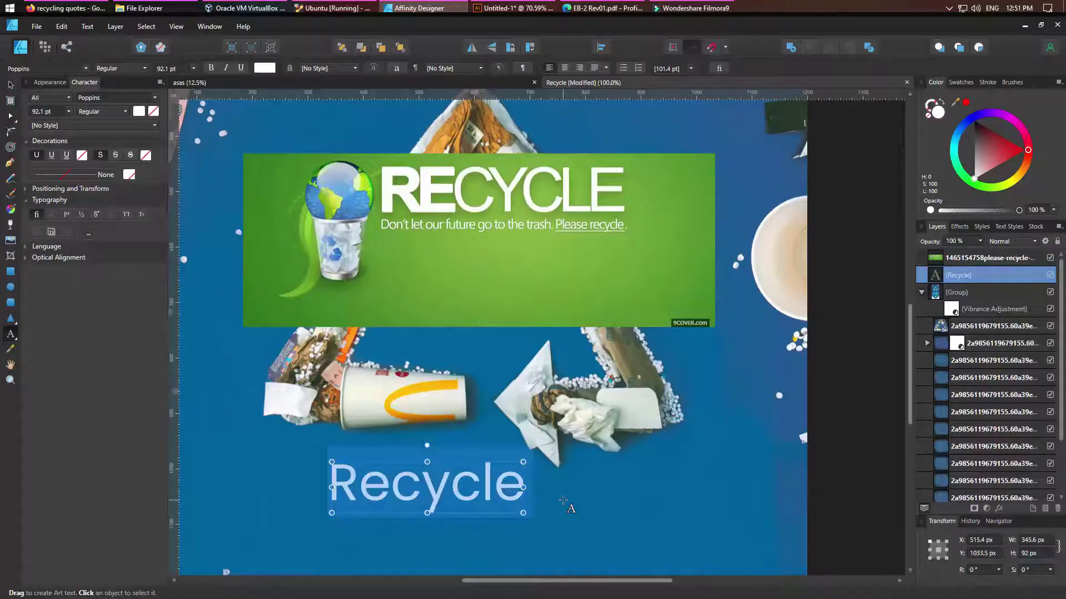
type("Don't let ")
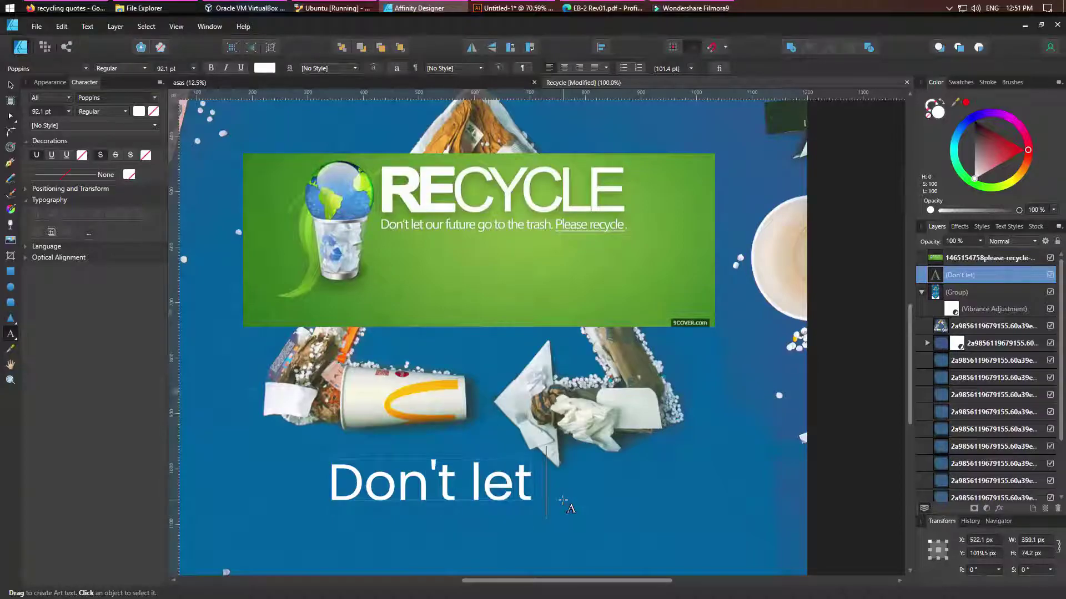
type("our future")
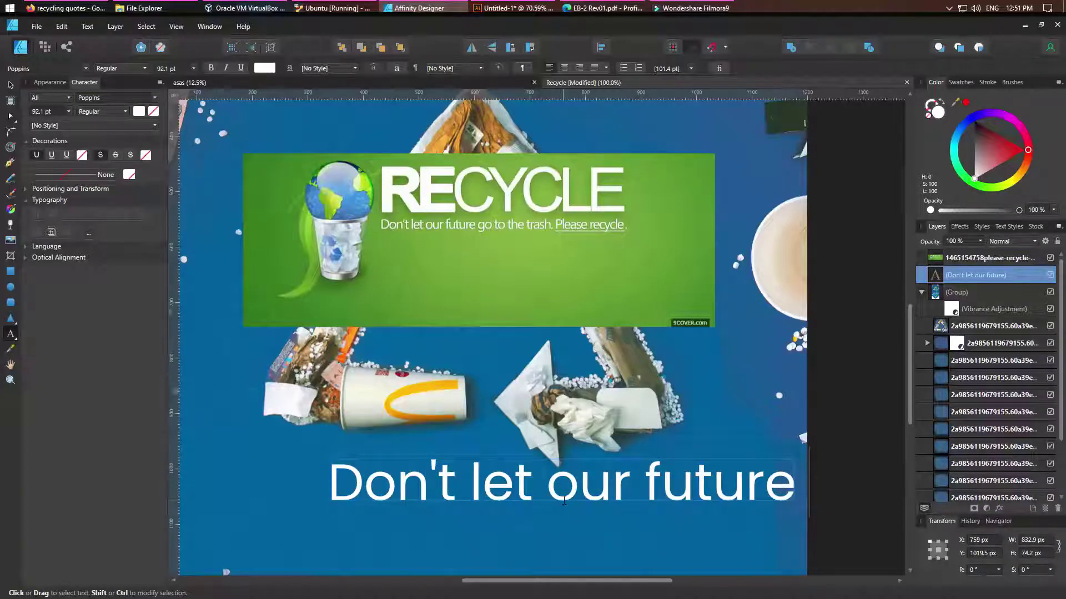
left_click(193, 68)
left_click(169, 177)
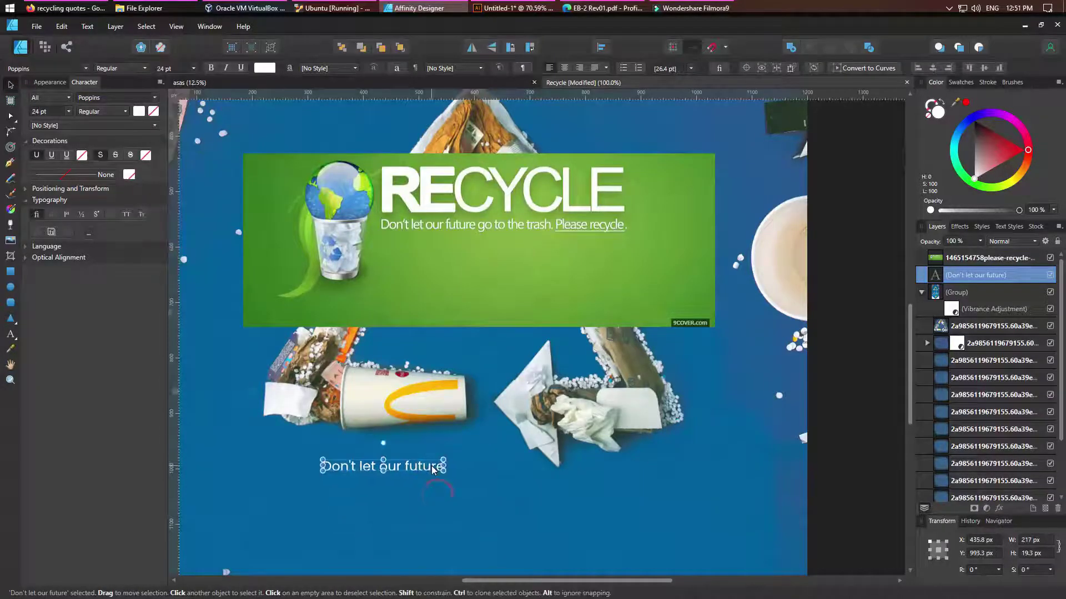
Step: Move the tagline, enlarge it to 30 pt and centre it horizontally
left_click(10, 84)
left_click_drag(433, 467, 468, 473)
left_click(193, 68)
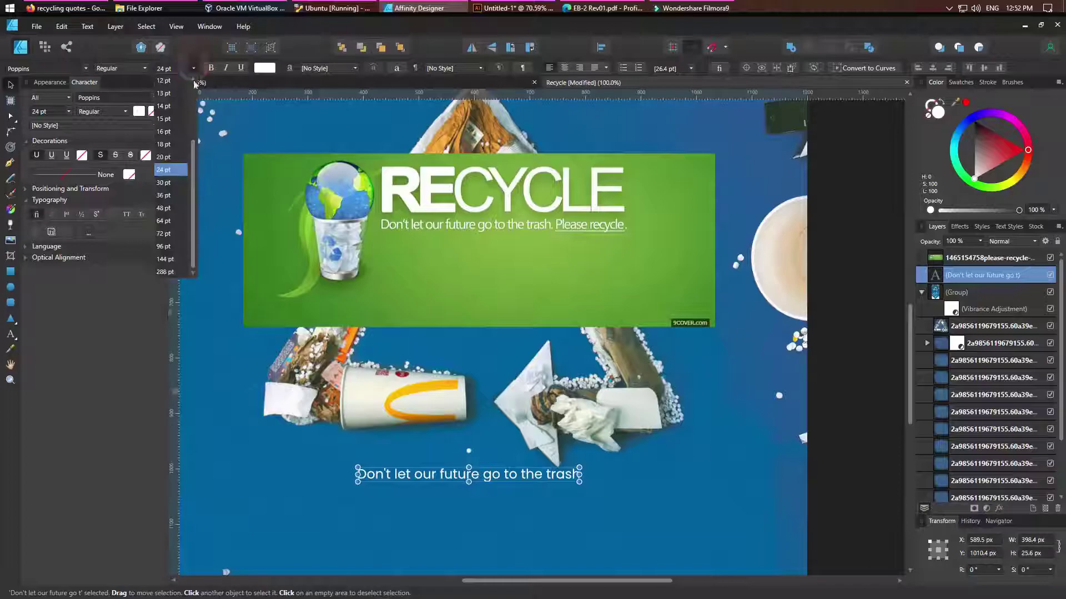
left_click(169, 188)
left_click(601, 48)
left_click(617, 83)
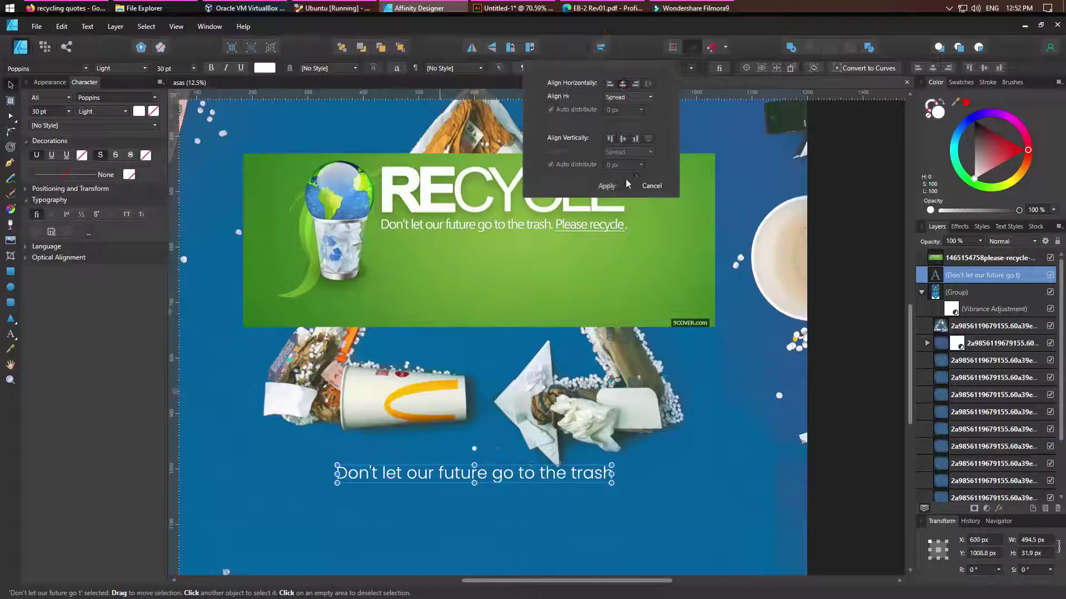
scroll(847, 470, "down", 2)
left_click(848, 470)
Step: Move the green RECYCLE reference image to the right
left_click(485, 421)
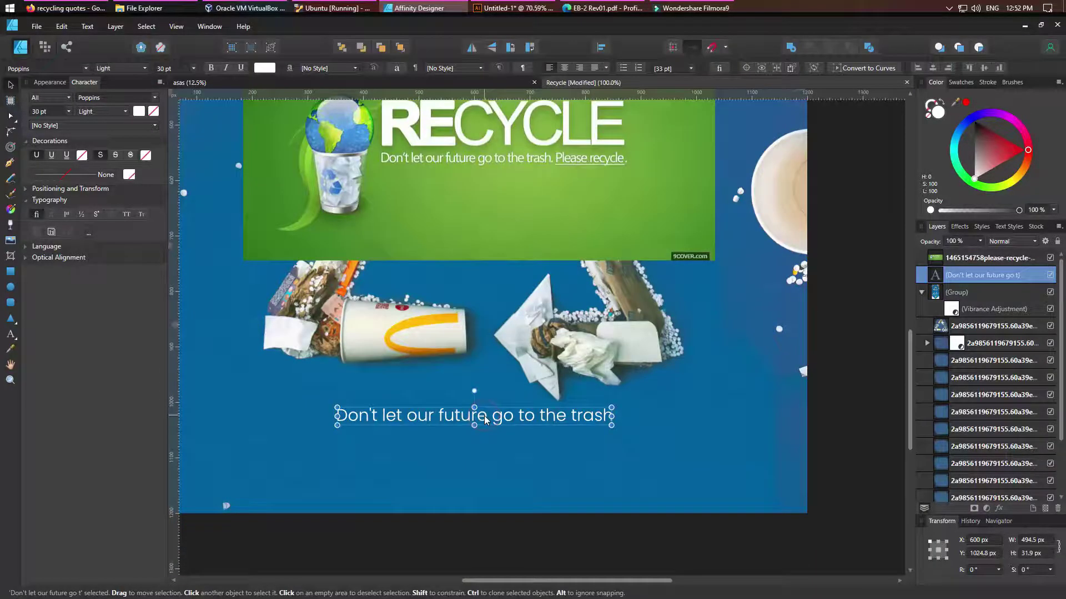
scroll(486, 418, "up", 2)
left_click(471, 280)
left_click_drag(471, 279, 600, 278)
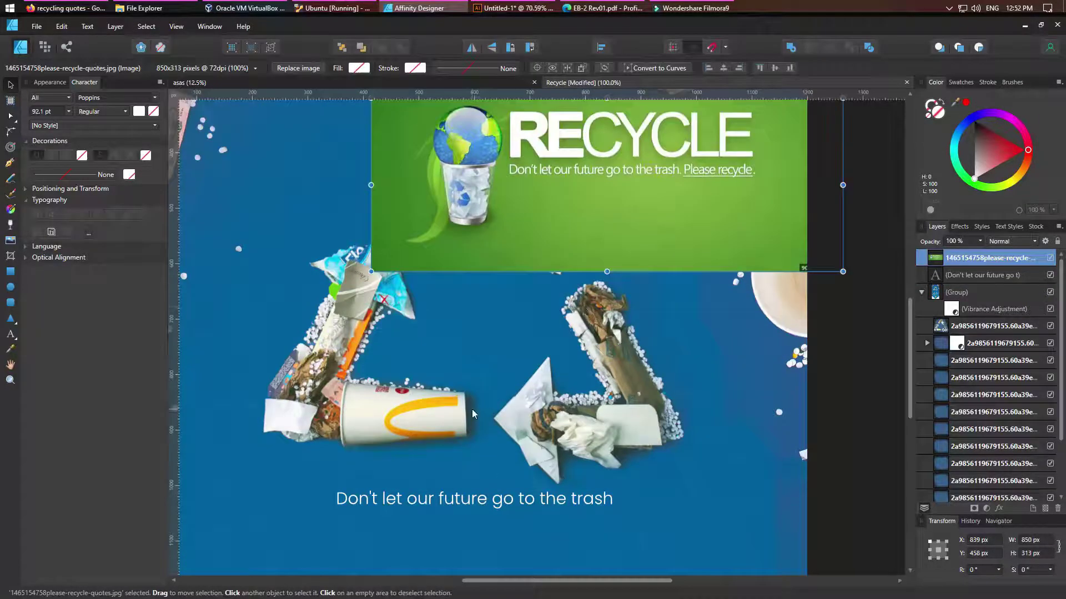
Step: Type a RECYCLE heading and place it inside the arrows, repositioning the reference image
left_click(10, 335)
left_click(574, 331)
type("RECT")
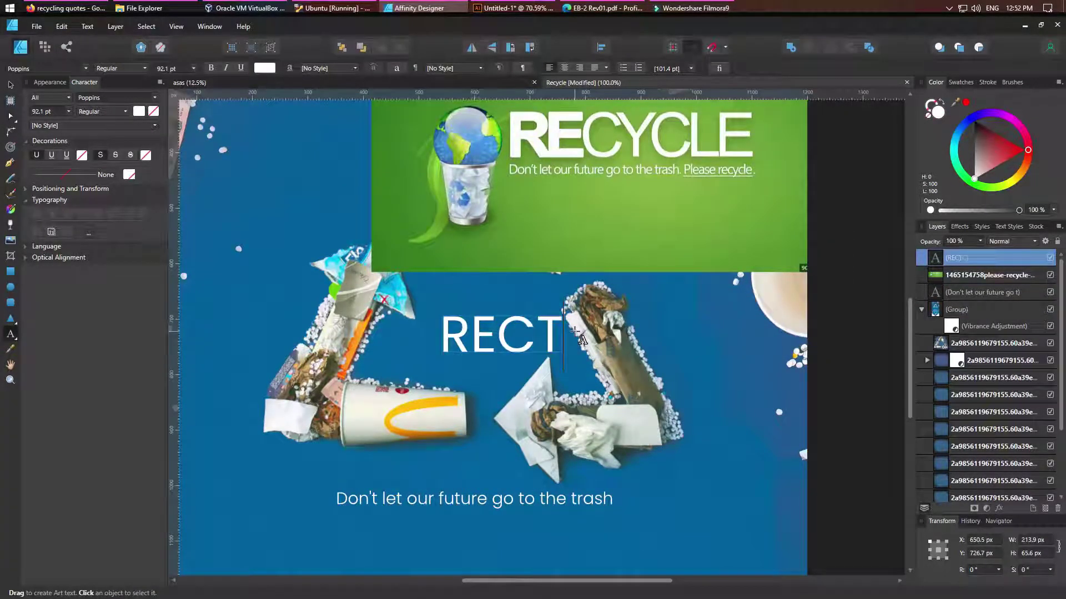
key("BackSpace")
type("YCLE")
key("Escape")
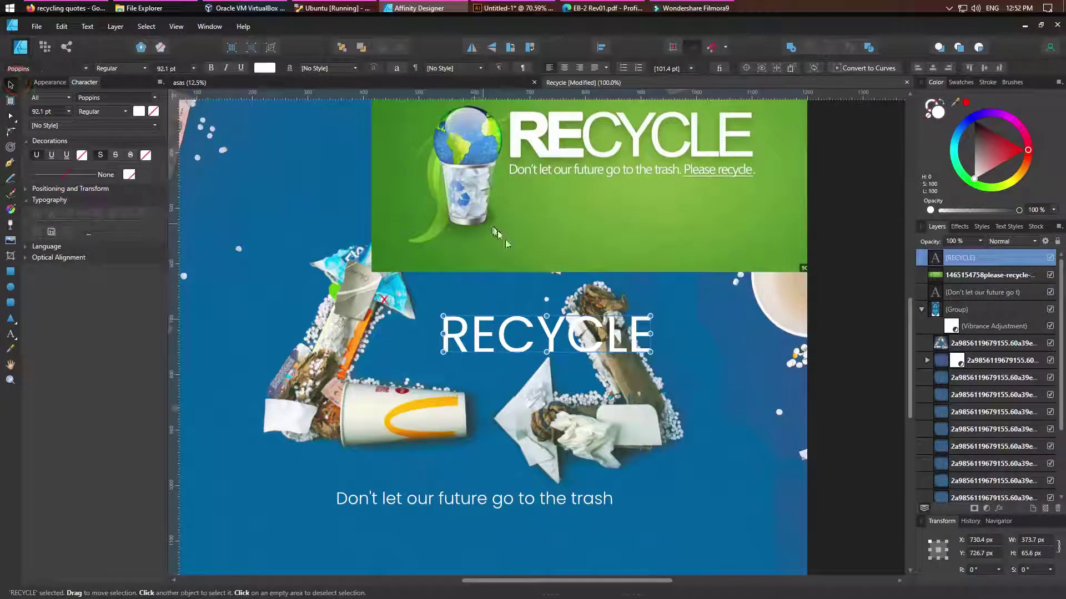
left_click_drag(666, 233, 480, 189)
left_click_drag(505, 347, 439, 360)
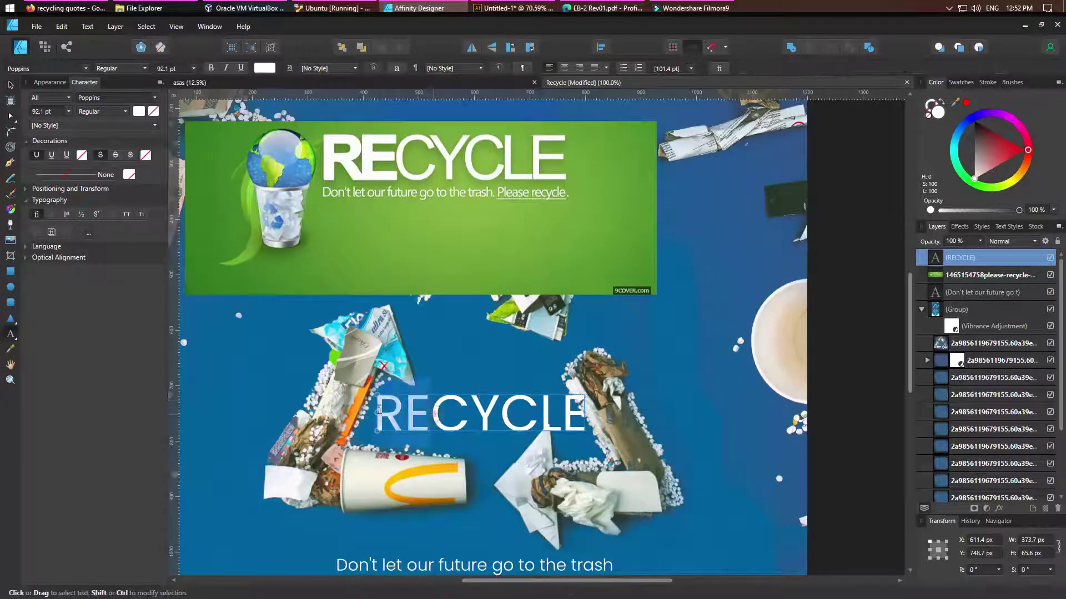
Step: Set CYCLE to a light weight and delete the green reference image
left_click(103, 111)
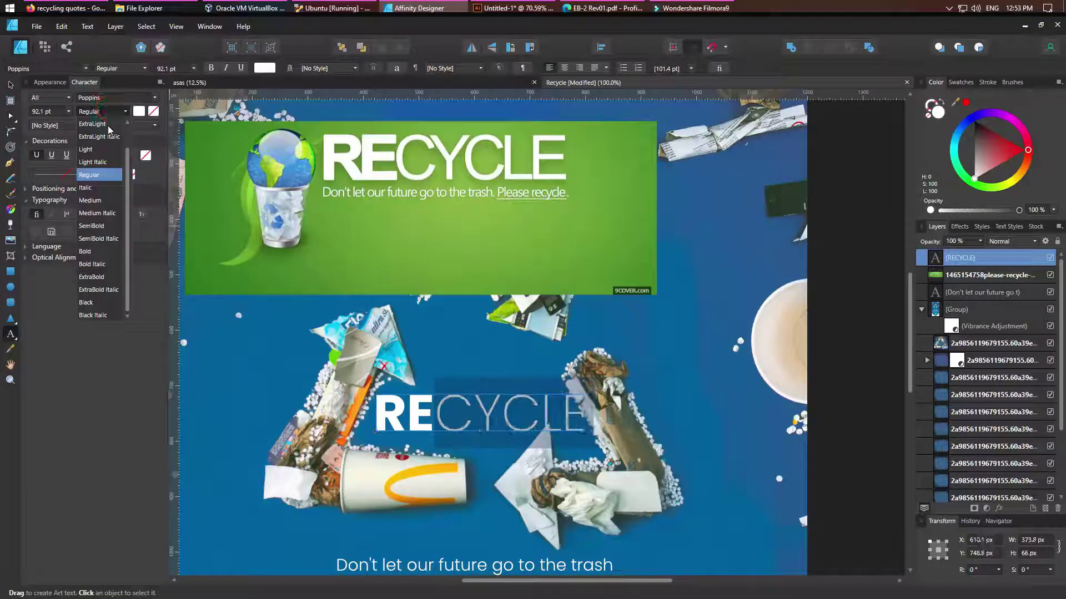
left_click(103, 156)
key("Escape")
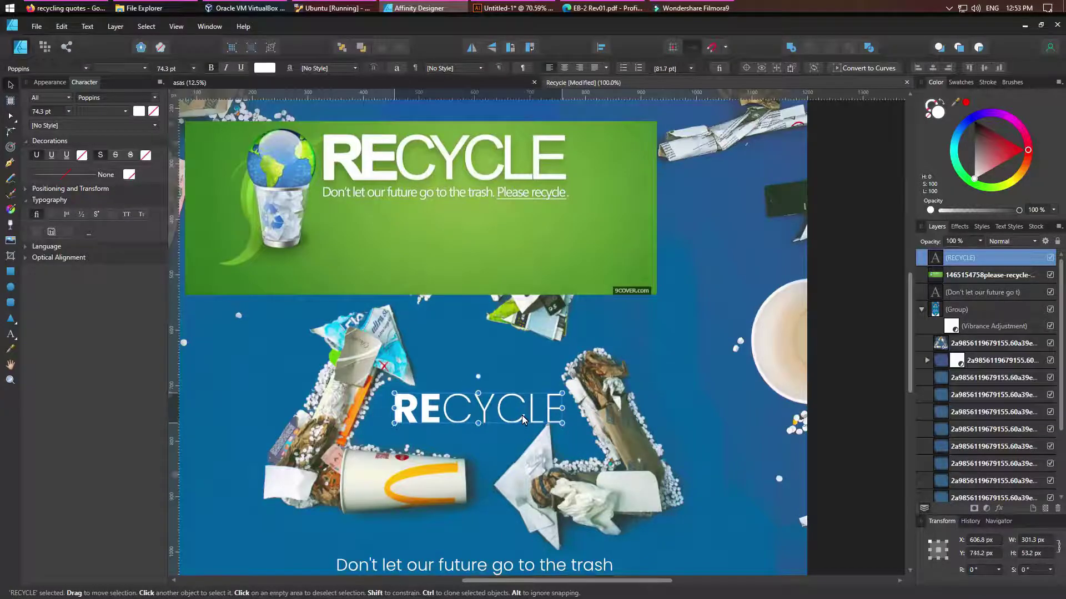
left_click(849, 513)
left_click(480, 250)
key("Delete")
scroll(525, 420, "down", 2)
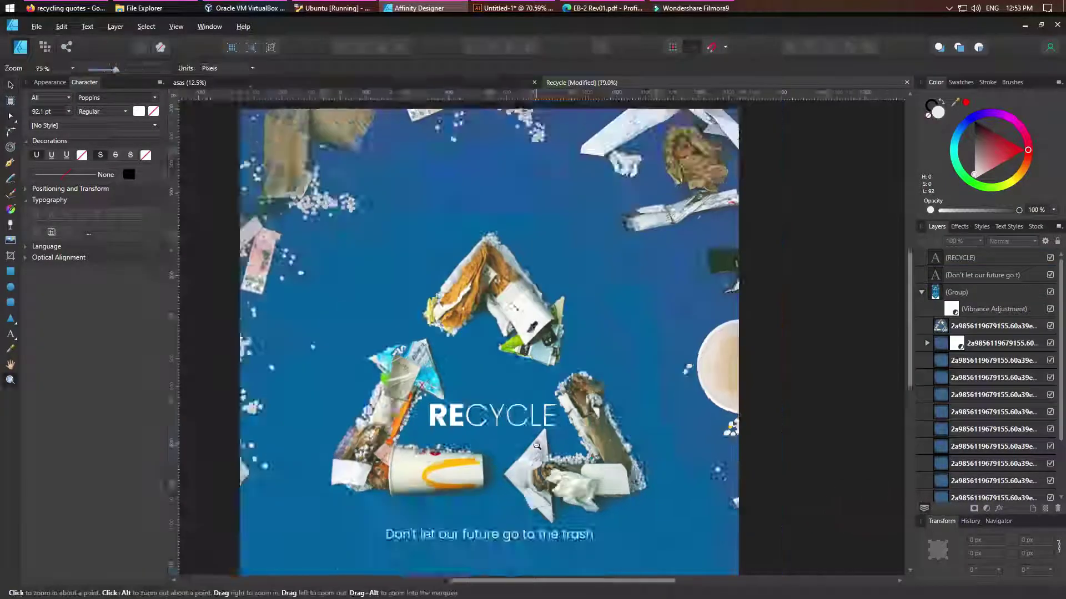
Step: Inspect the RECYCLE heading, background group and arrows image by selecting each
key("t")
left_click(506, 358)
key("Escape")
left_click(289, 291)
left_click(487, 361)
left_click(714, 445)
left_click(533, 336)
double_click(533, 336)
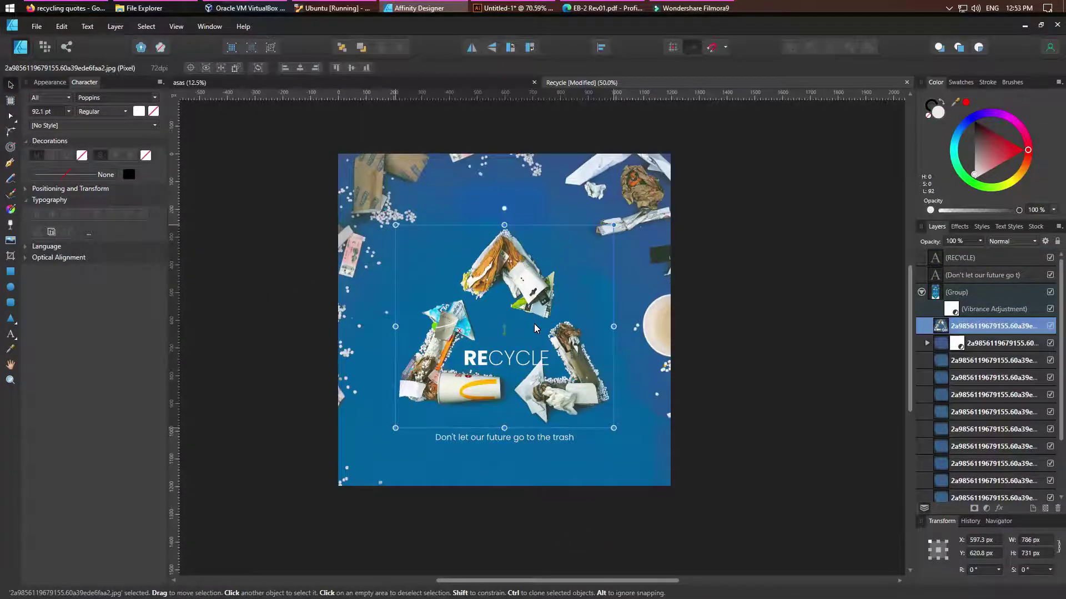
left_click(798, 448)
Step: Check the tagline's alignment, deselect everything and hide the panels to preview the poster
left_click(535, 455)
left_click(843, 498)
left_click(513, 437)
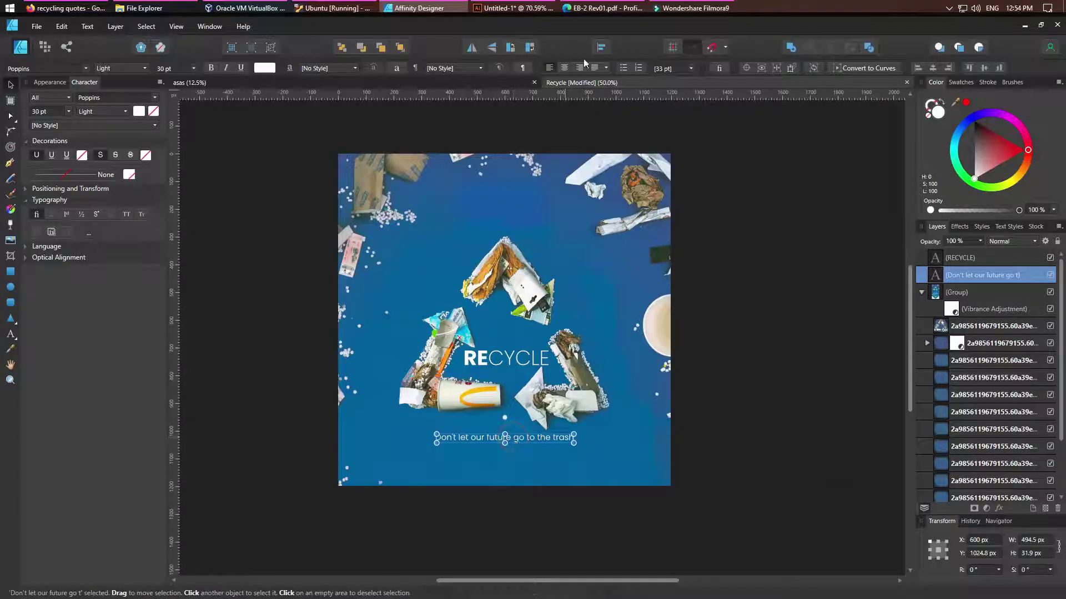
left_click(663, 67)
left_click(797, 381)
key("Tab")
scroll(551, 348, "up", 2)
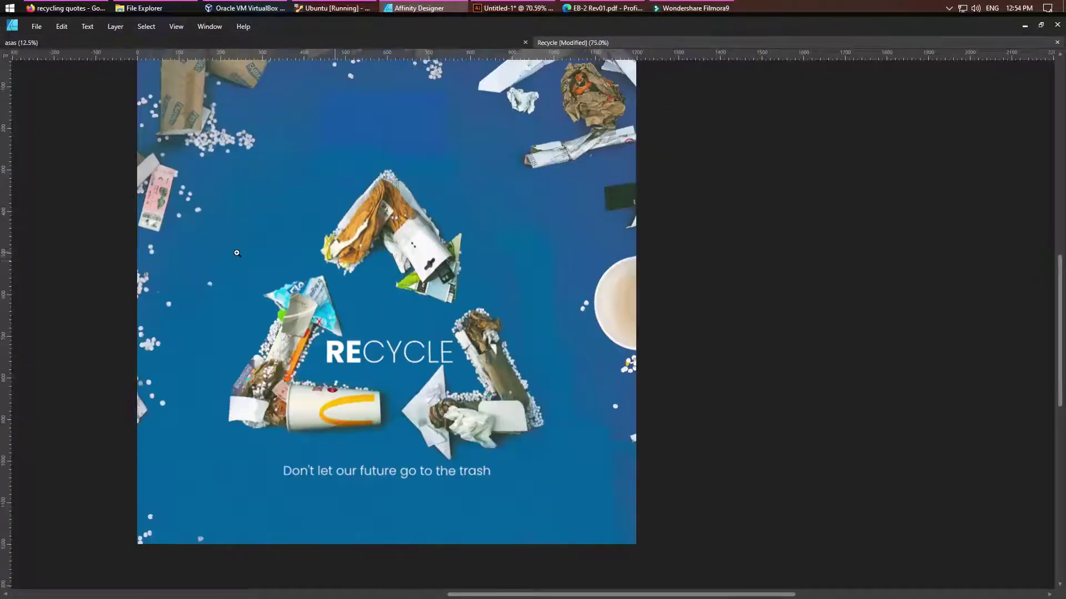
left_click(949, 7)
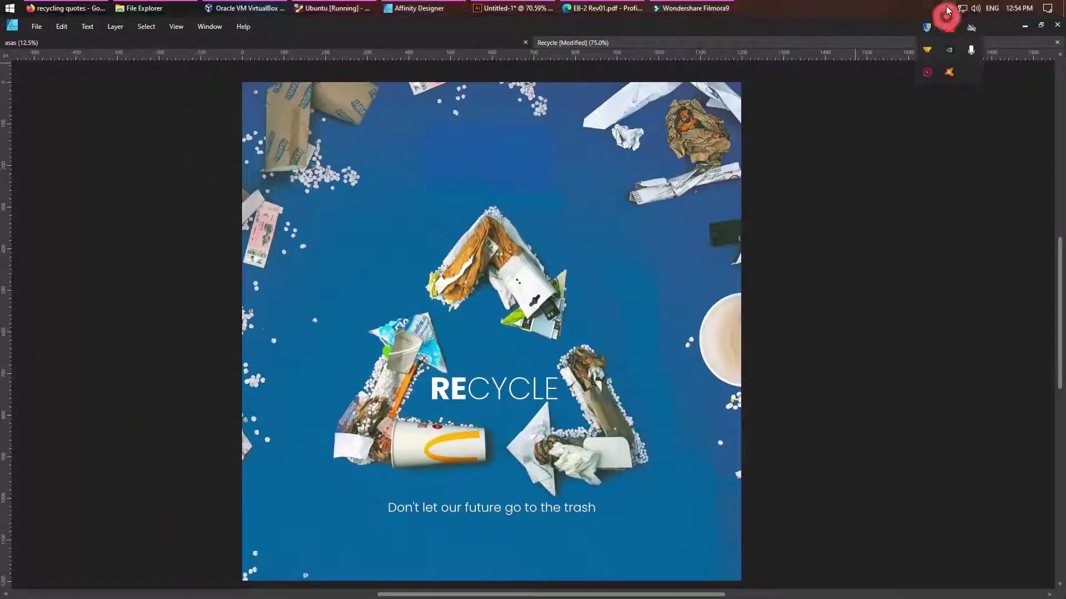